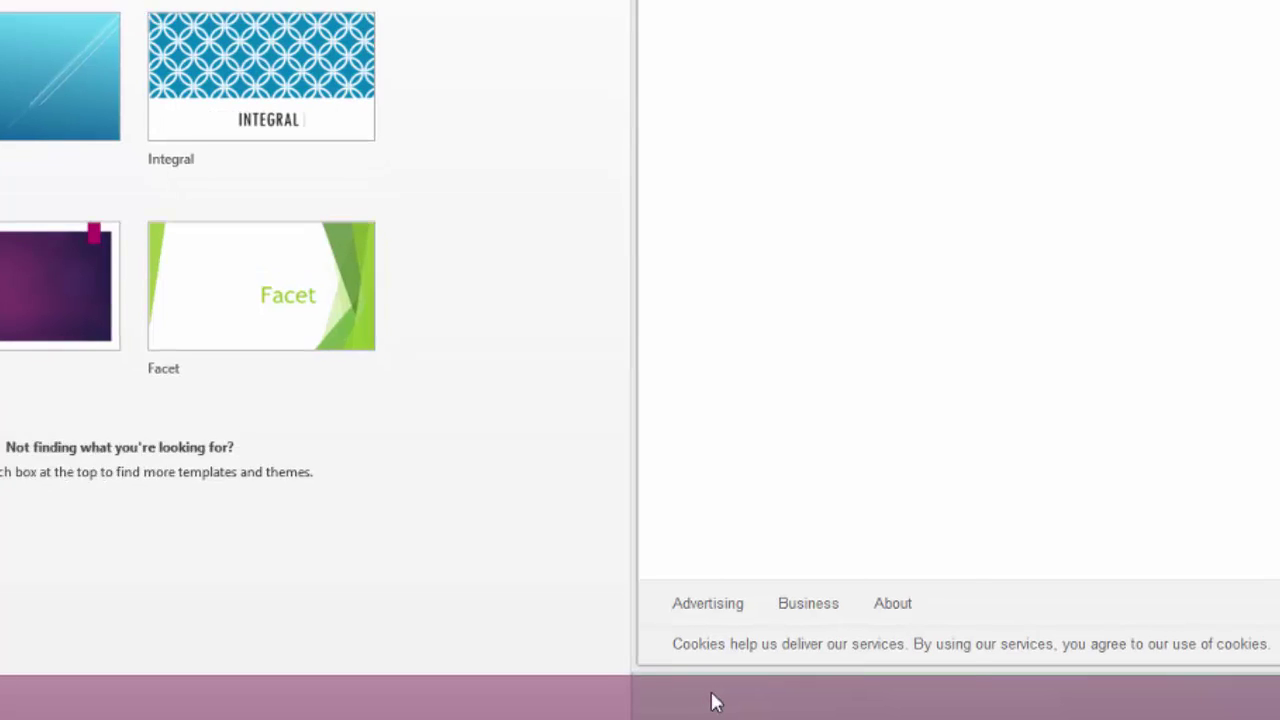
Step: Add the Desktop toolbar to the taskbar through the taskbar properties
{"action": "right_click", "coordinate": [715, 702]}
{"action": "left_click", "coordinate": [742, 679]}
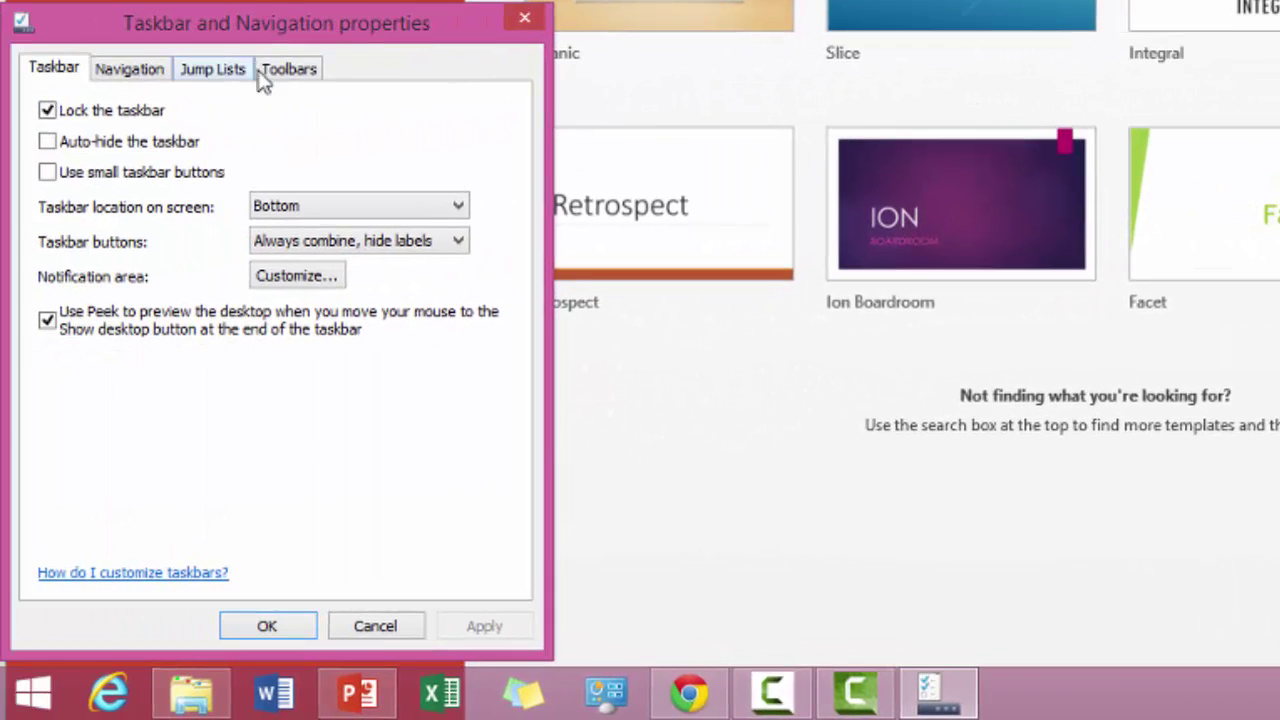
{"action": "left_click", "coordinate": [280, 74]}
{"action": "double_click", "coordinate": [106, 214]}
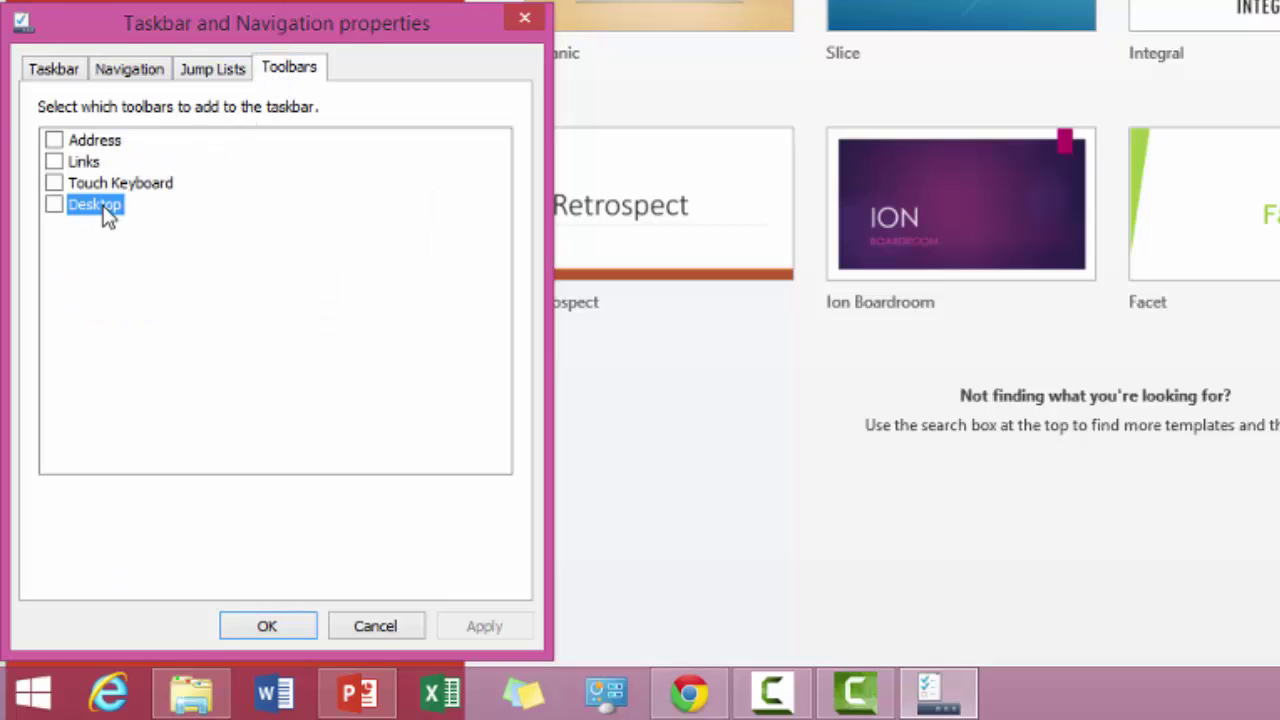
{"action": "double_click", "coordinate": [106, 214]}
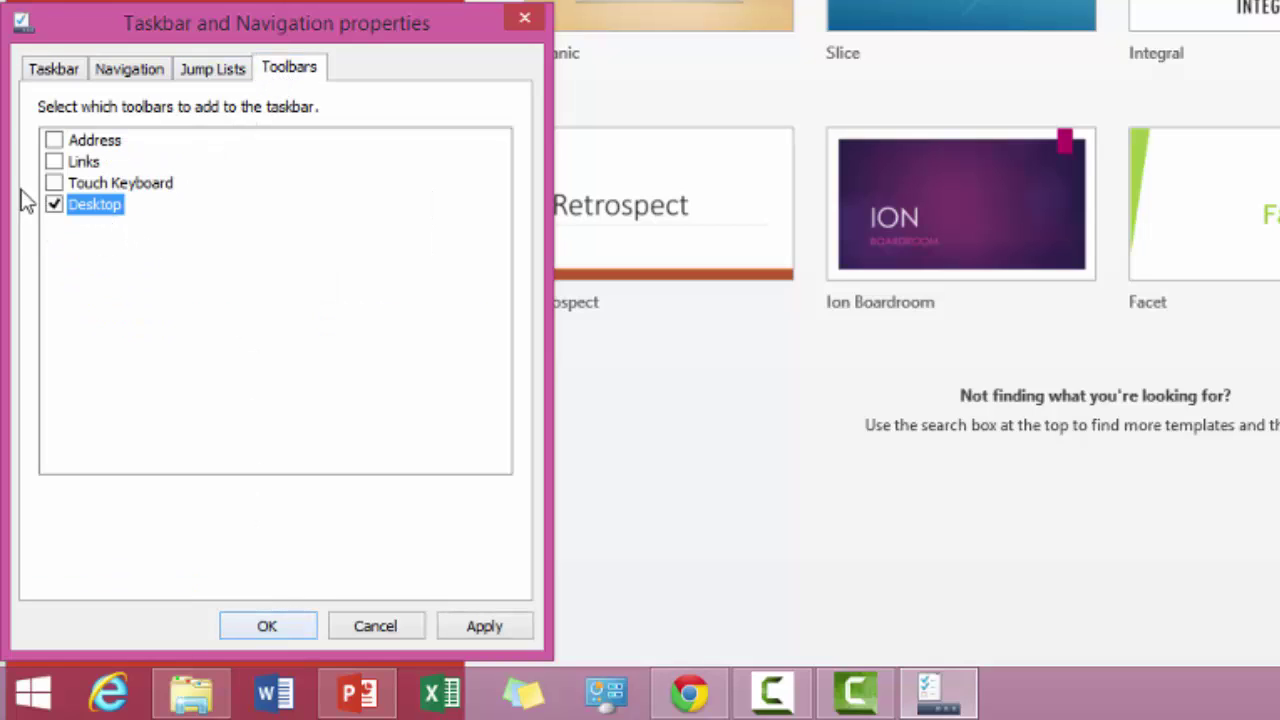
{"action": "left_click", "coordinate": [251, 627]}
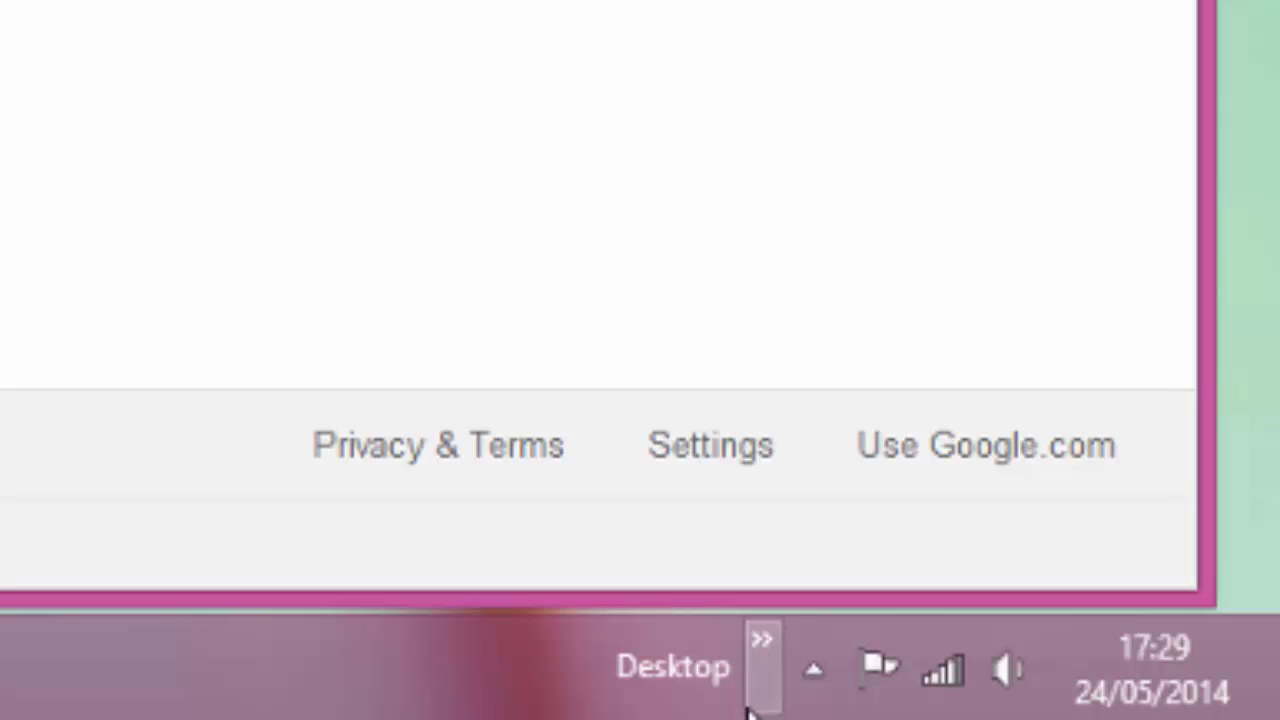
Step: Browse the desktop items listed by the taskbar's Desktop toolbar, including the contents of This PC, and close the list
{"action": "left_click", "coordinate": [762, 690]}
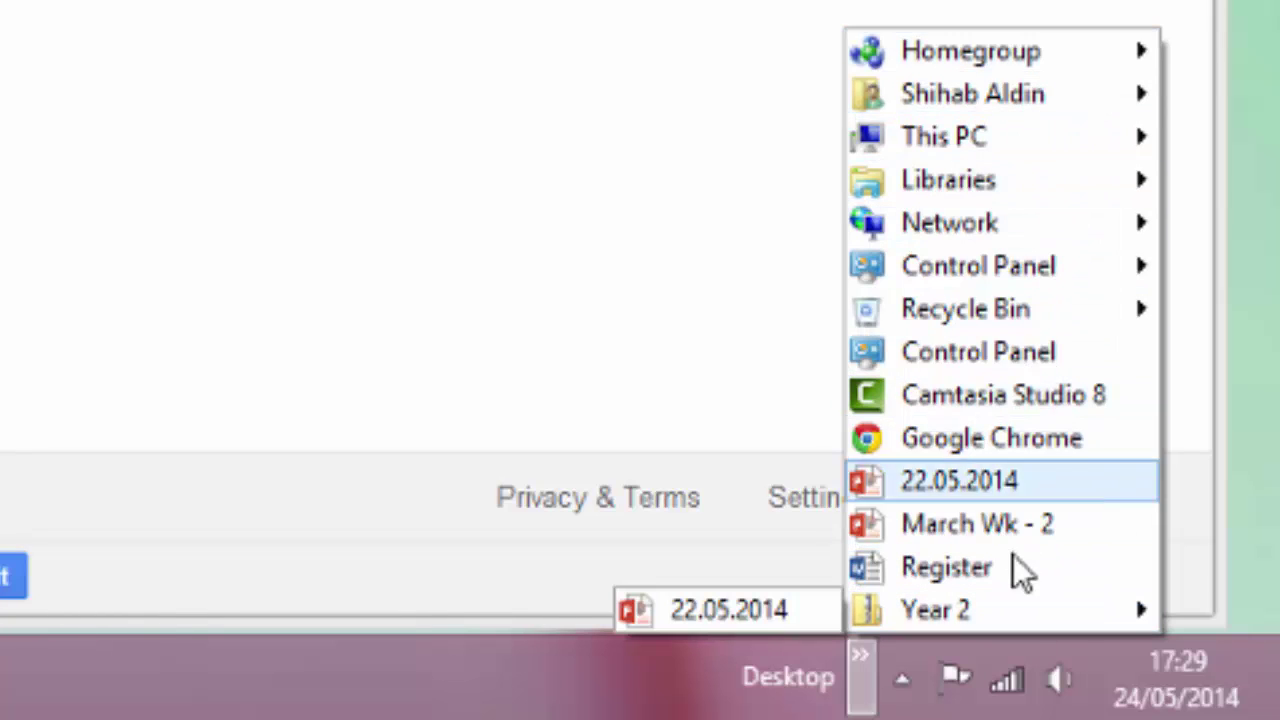
{"action": "mouse_move", "coordinate": [1066, 135]}
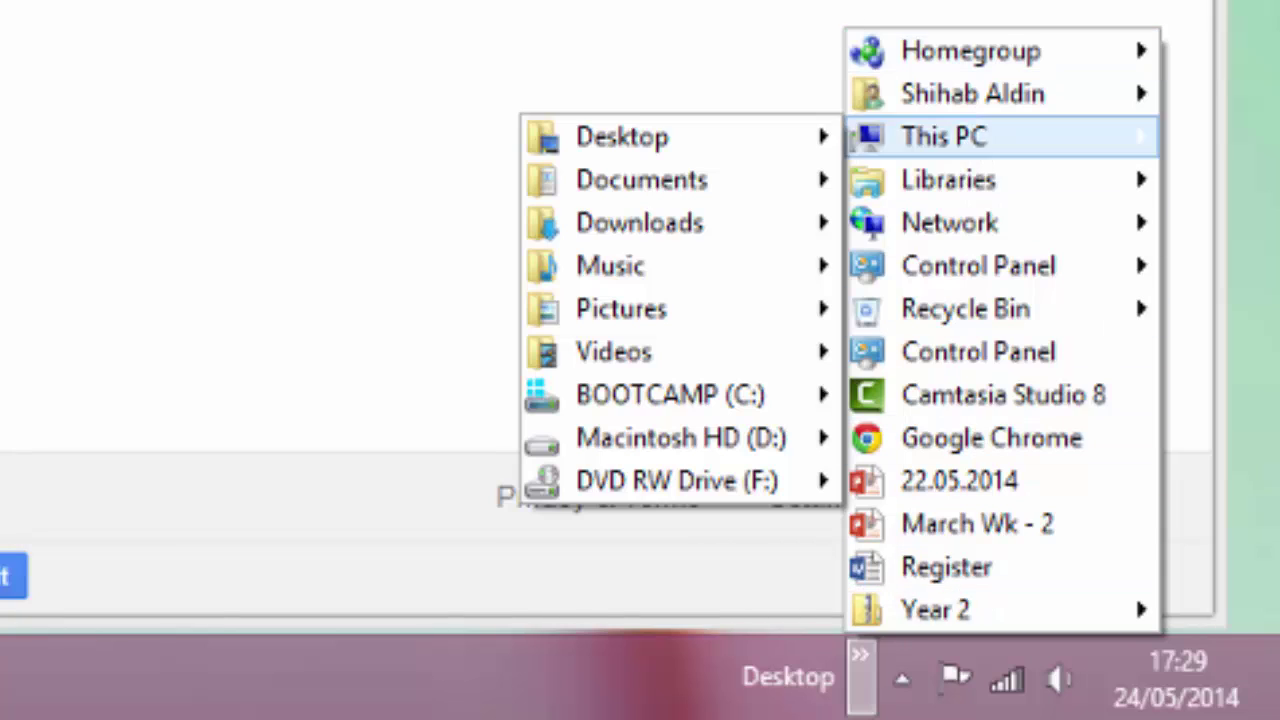
{"action": "key", "text": "Escape"}
{"action": "key", "text": "Escape"}
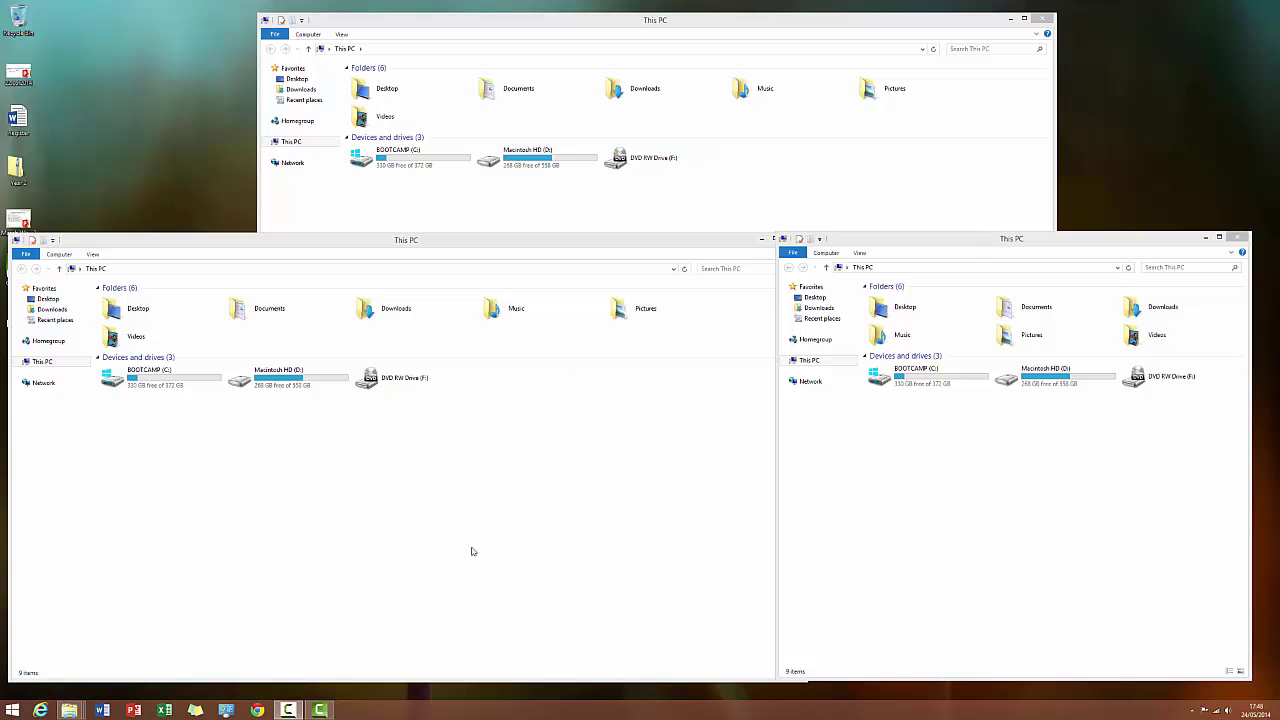
Step: Shake the smaller This PC window by its title bar to minimize all other open windows
{"action": "left_click", "coordinate": [995, 237]}
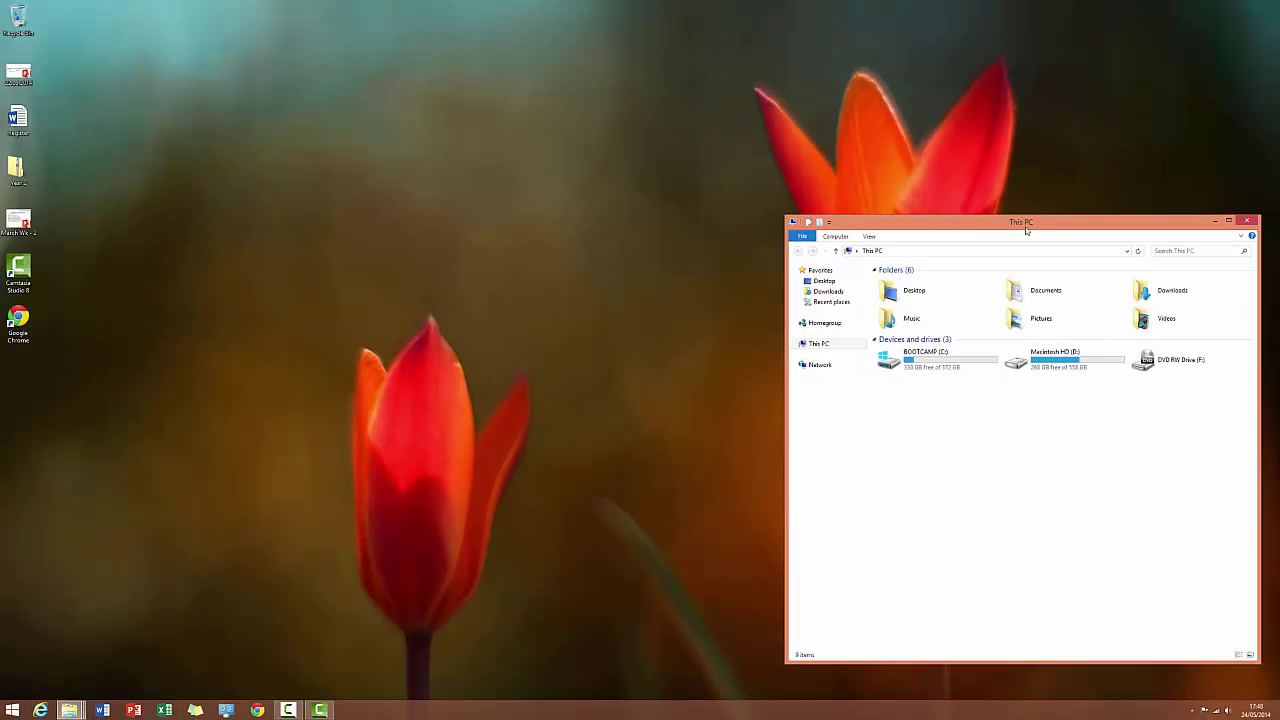
{"action": "mouse_move", "coordinate": [1025, 230]}
{"action": "left_mouse_down"}
{"action": "mouse_move", "coordinate": [1003, 226]}
{"action": "mouse_move", "coordinate": [1015, 226]}
{"action": "left_mouse_up"}
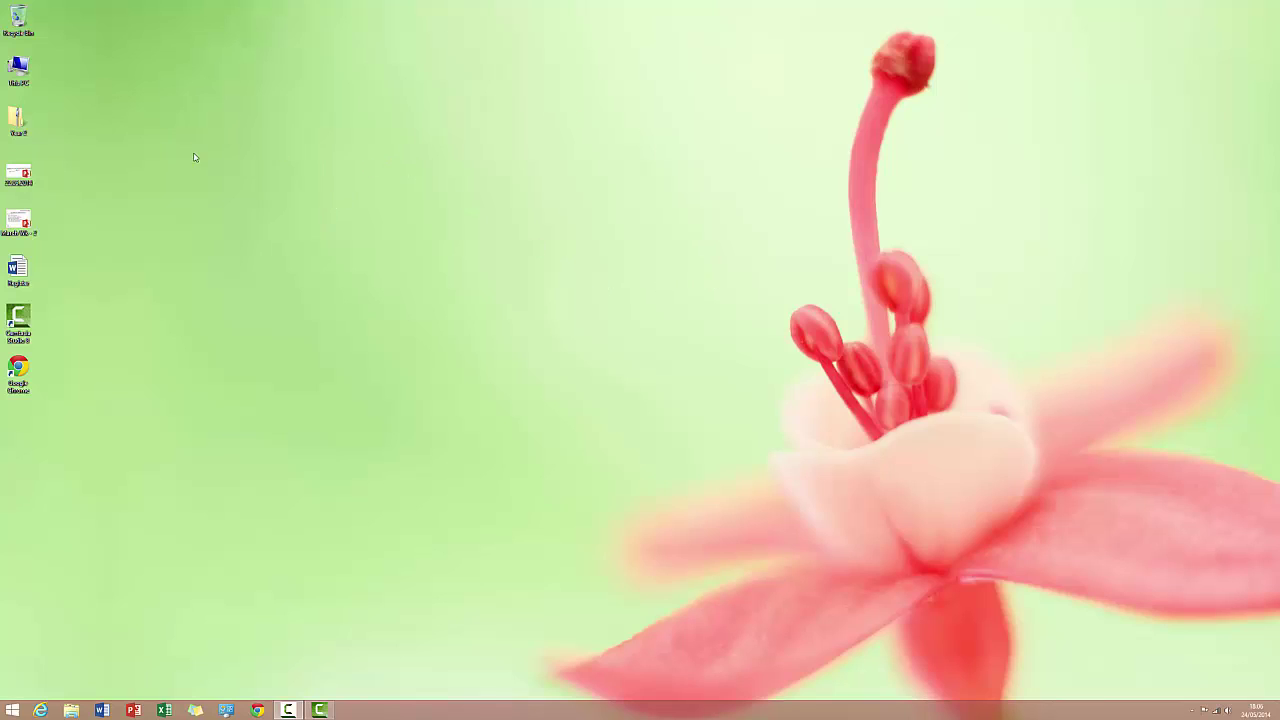
Step: Open This PC from the desktop and move its window to the upper middle of the screen
{"action": "double_click", "coordinate": [30, 68]}
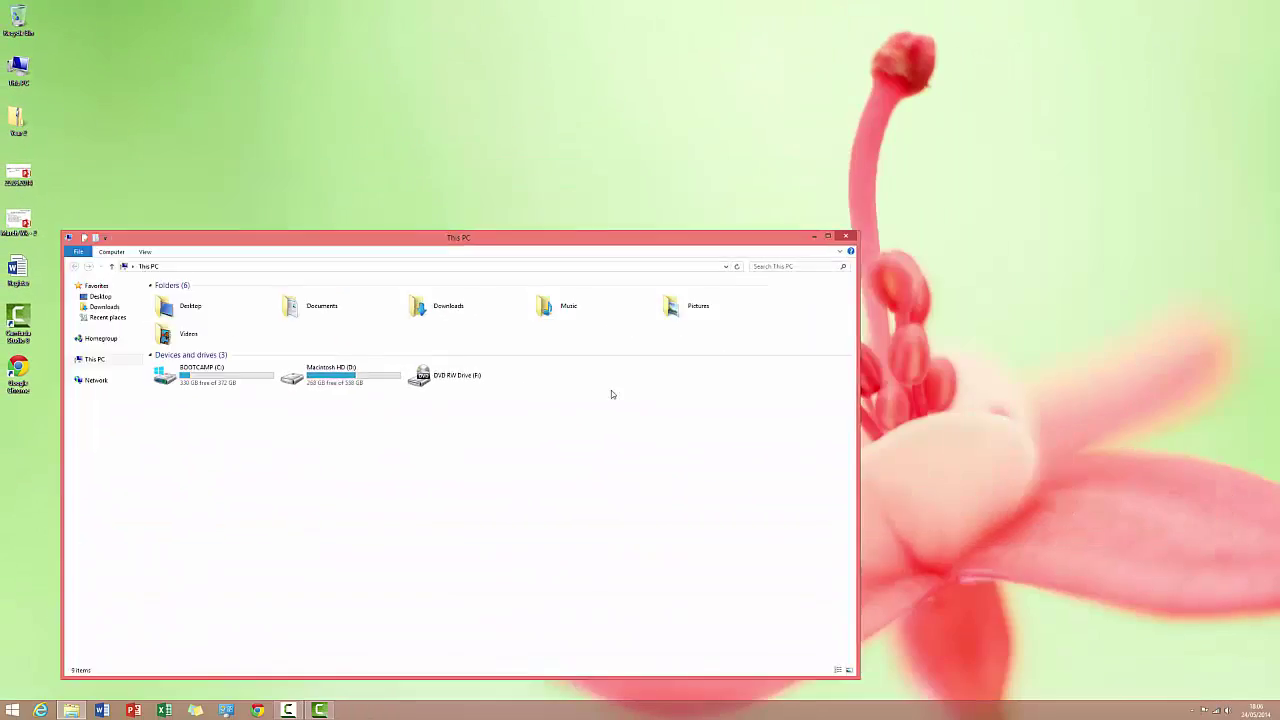
{"action": "left_click_drag", "start_coordinate": [498, 237], "coordinate": [688, 110]}
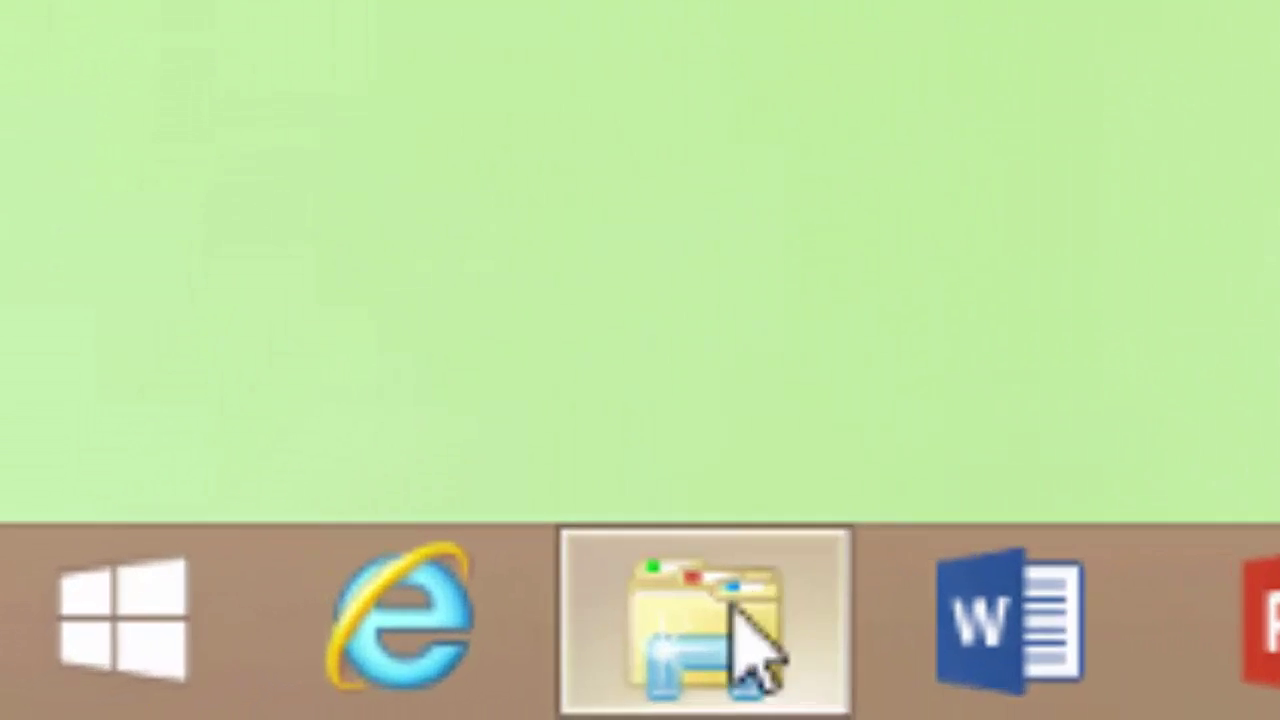
Step: Restore the This PC window from the taskbar, minimize it and restore it again
{"action": "mouse_move", "coordinate": [76, 712]}
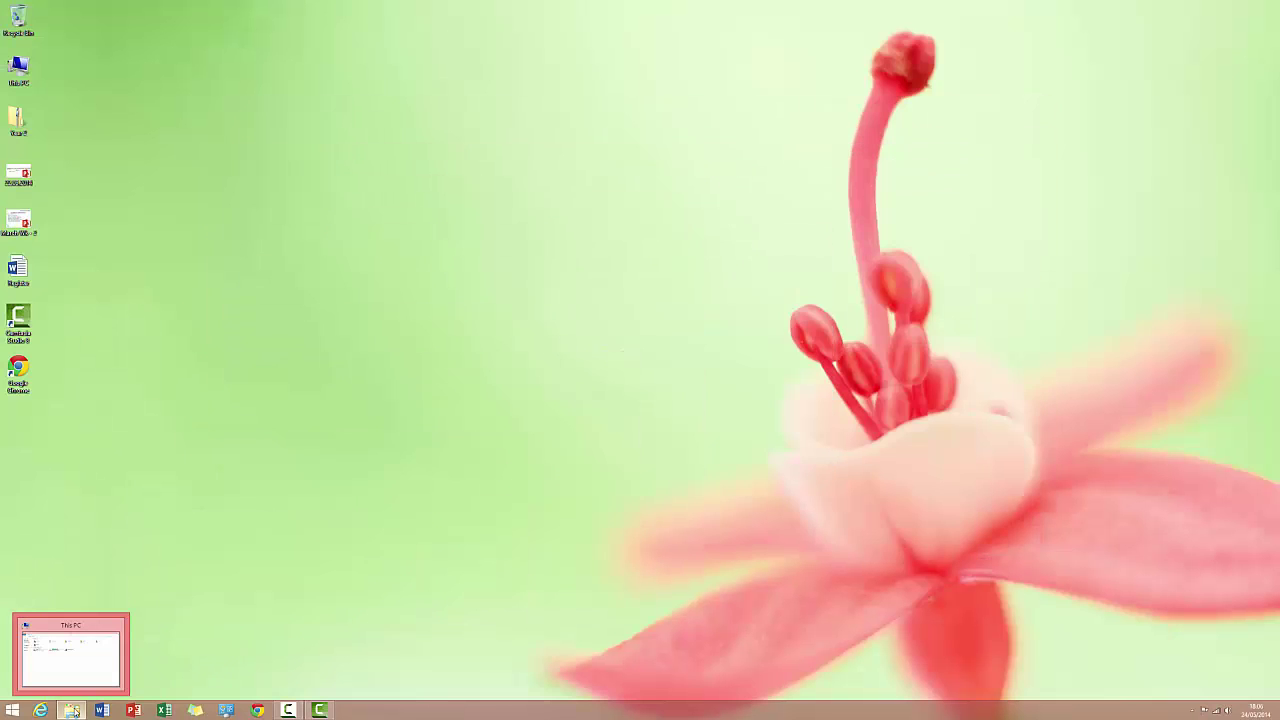
{"action": "left_click", "coordinate": [72, 711]}
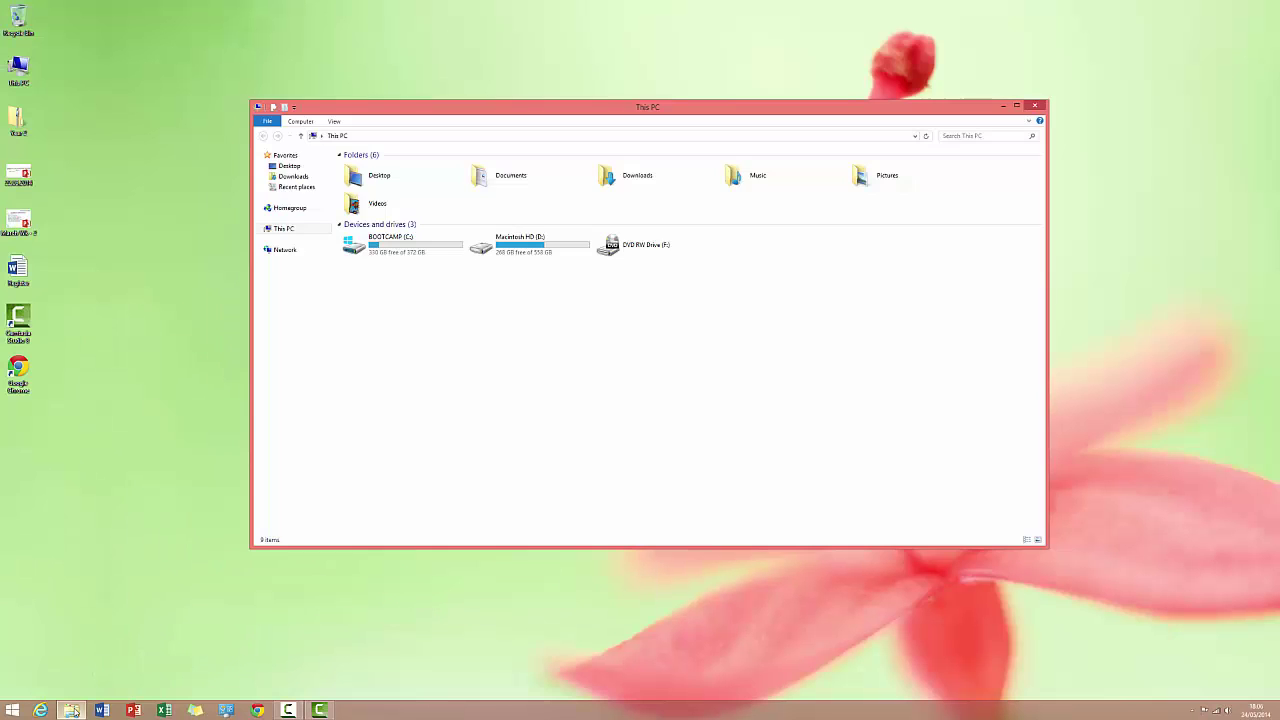
{"action": "left_click", "coordinate": [72, 711]}
{"action": "left_click", "coordinate": [72, 711]}
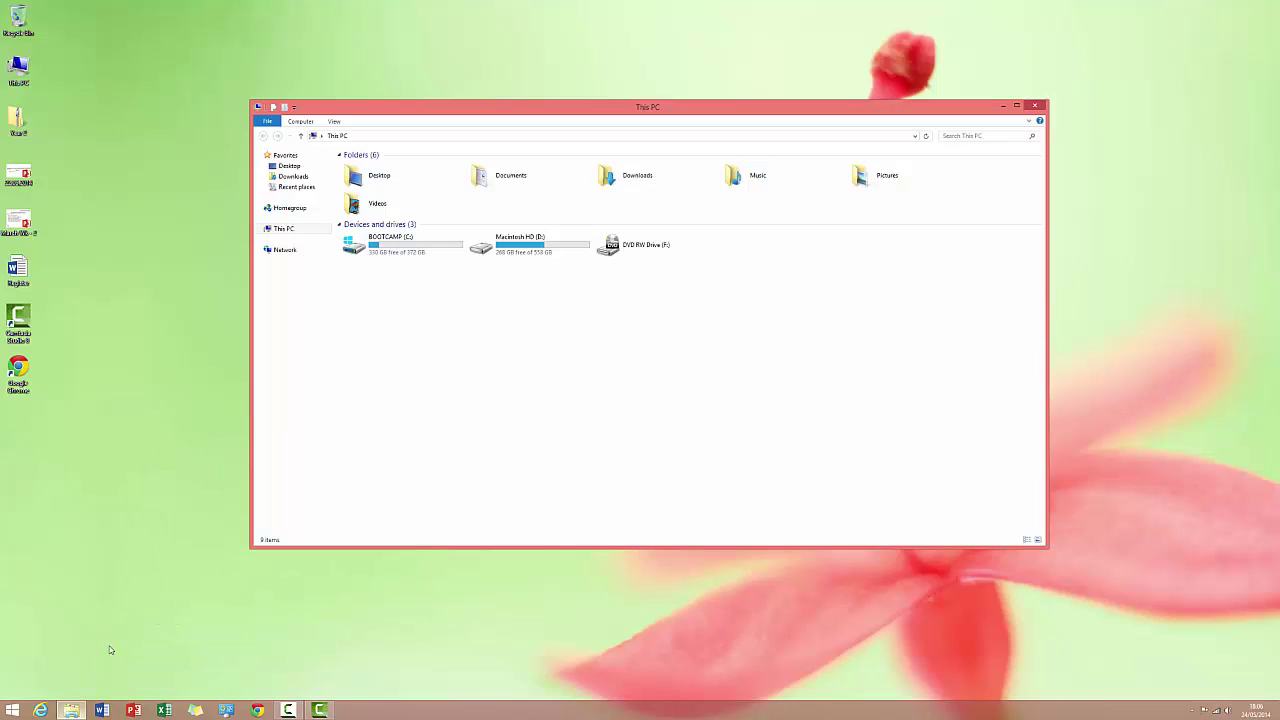
Step: Open two additional This PC windows from the taskbar and spread the windows across the desktop
{"action": "left_click", "coordinate": [71, 711], "text": "shift"}
{"action": "left_click", "coordinate": [71, 711], "text": "shift"}
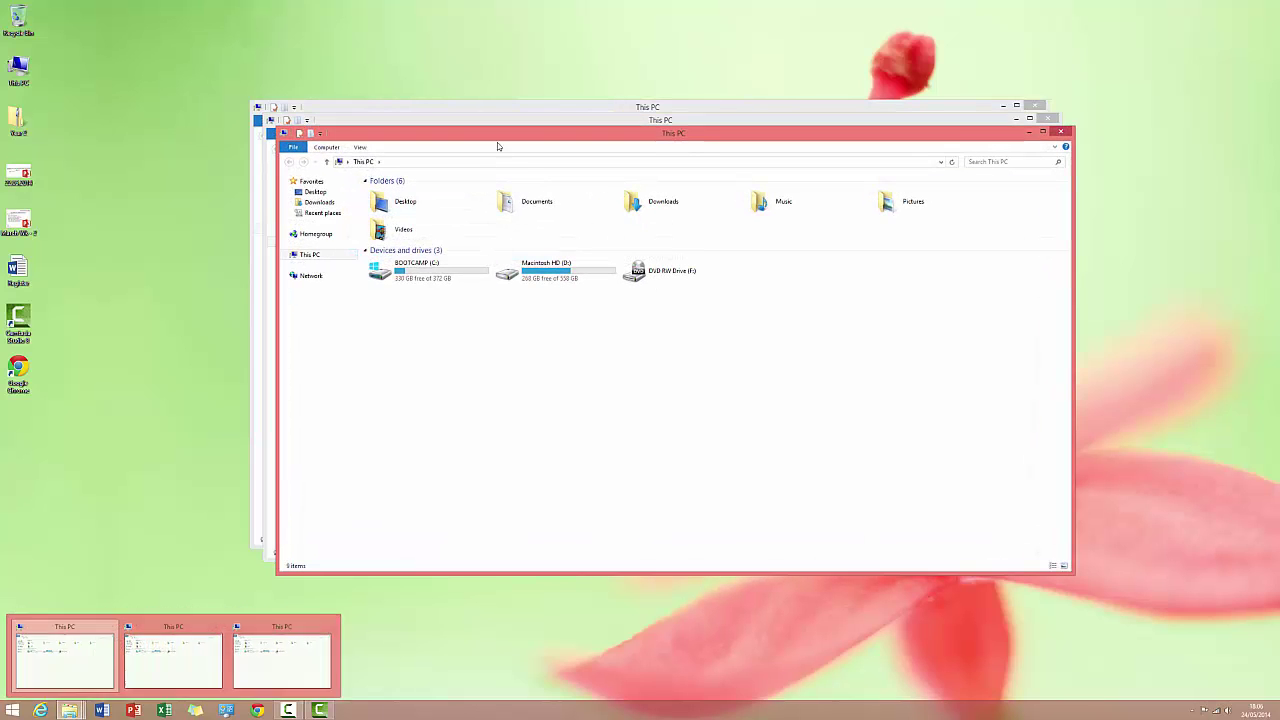
{"action": "left_click_drag", "start_coordinate": [502, 140], "coordinate": [193, 265]}
{"action": "left_click", "coordinate": [690, 115]}
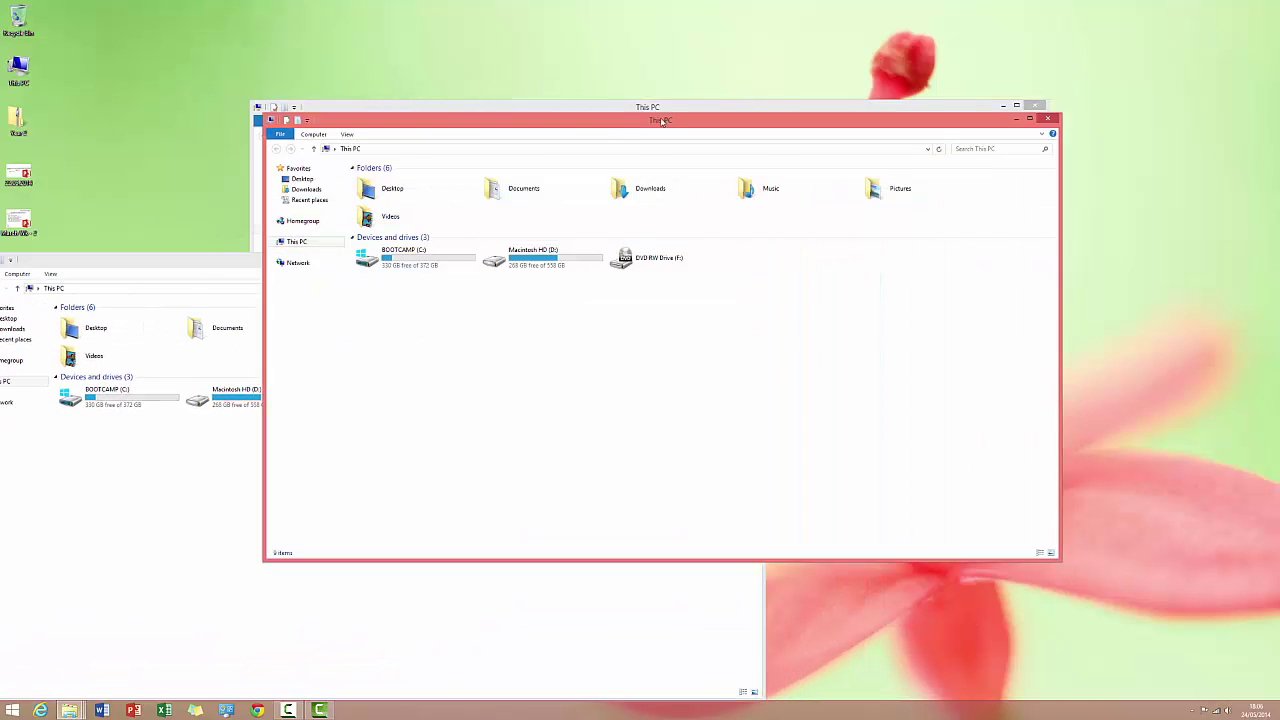
{"action": "left_click_drag", "start_coordinate": [799, 126], "coordinate": [1060, 52]}
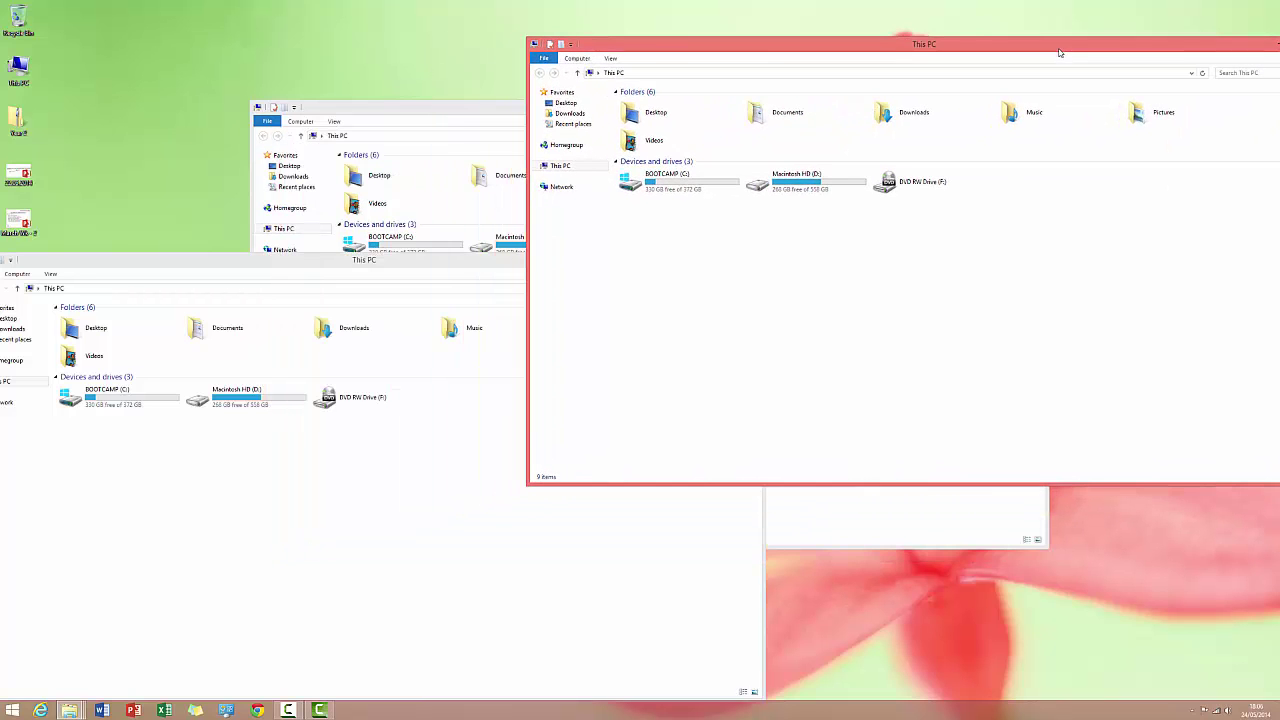
{"action": "left_click_drag", "start_coordinate": [751, 50], "coordinate": [252, 25]}
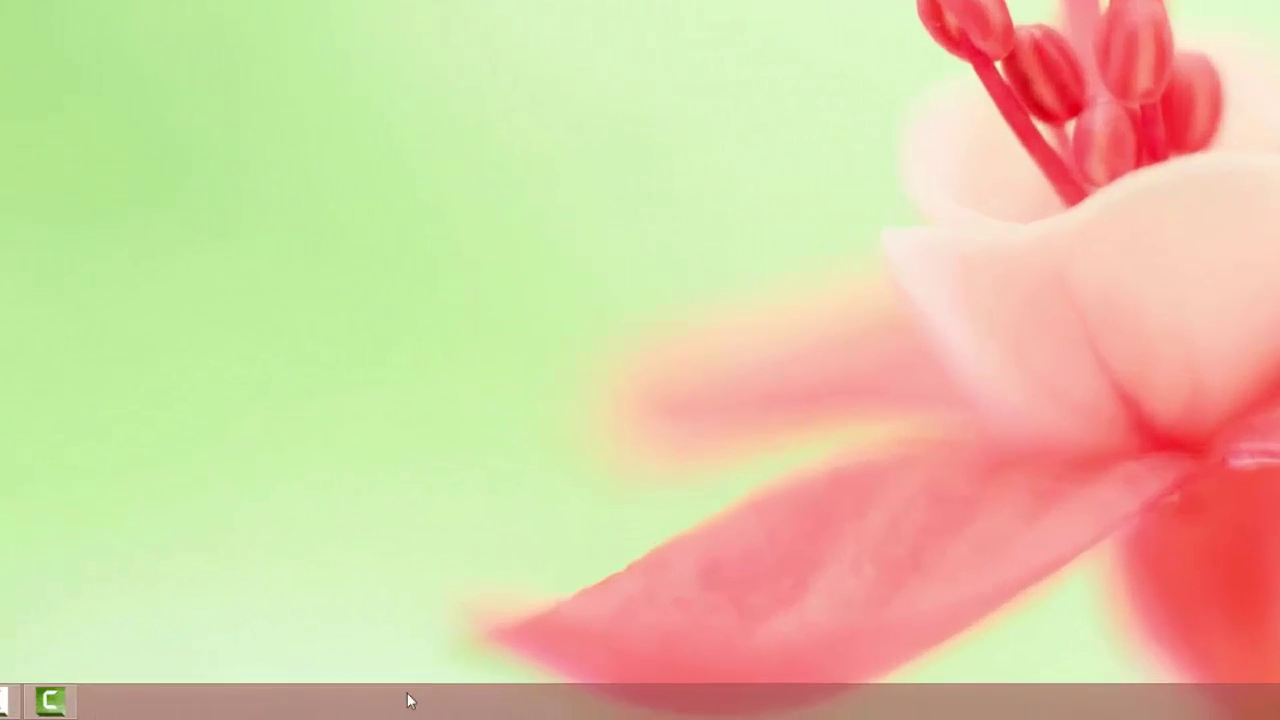
Step: Turn on the Address toolbar in the taskbar properties
{"action": "right_click", "coordinate": [497, 707]}
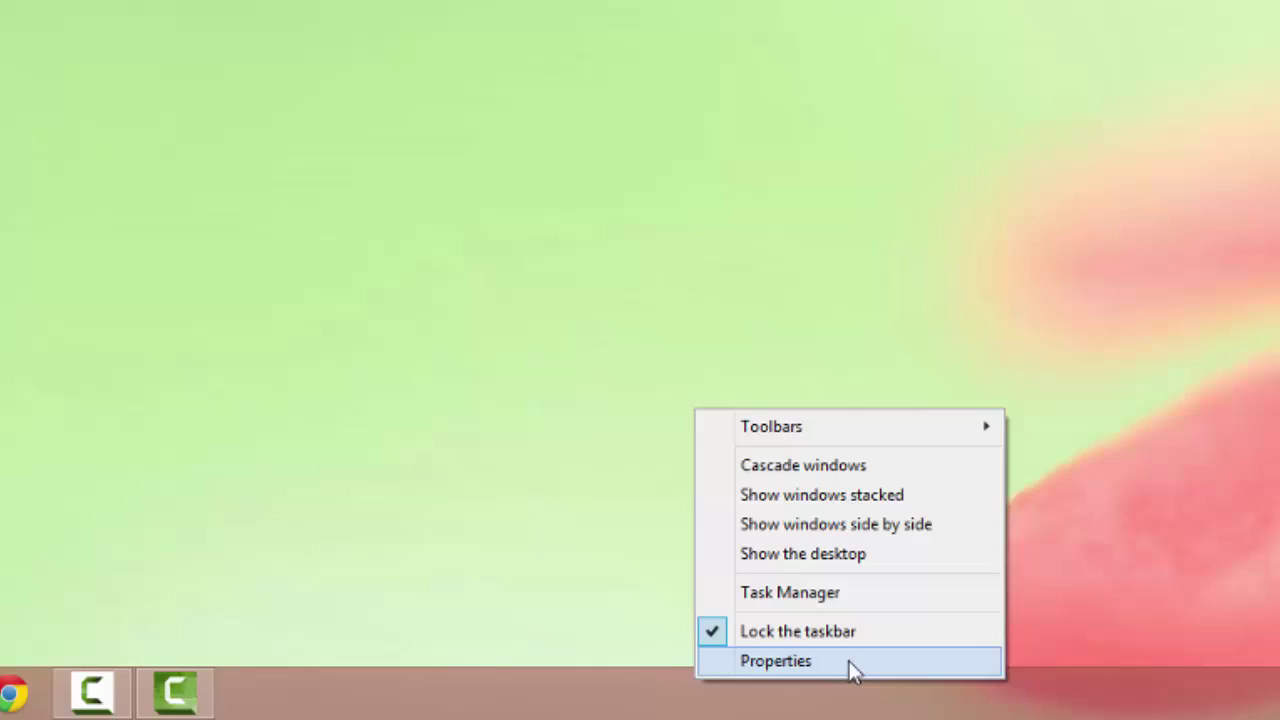
{"action": "left_click", "coordinate": [451, 661]}
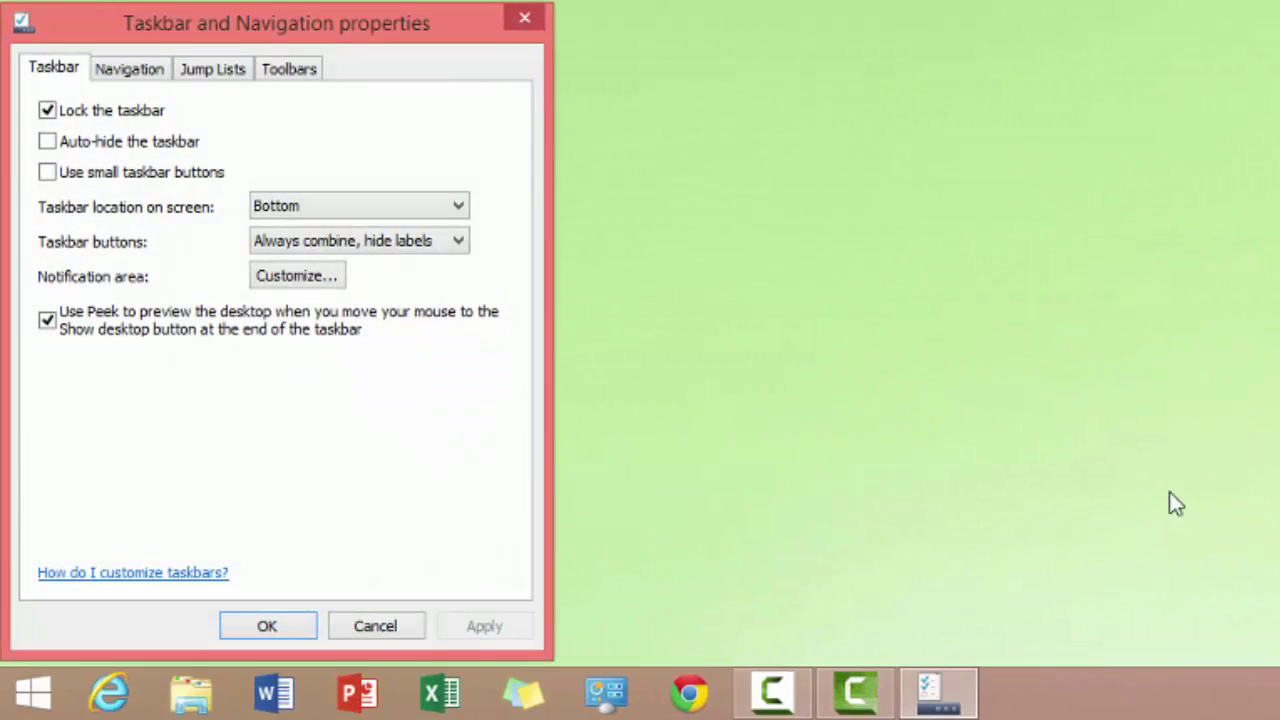
{"action": "left_click", "coordinate": [292, 72]}
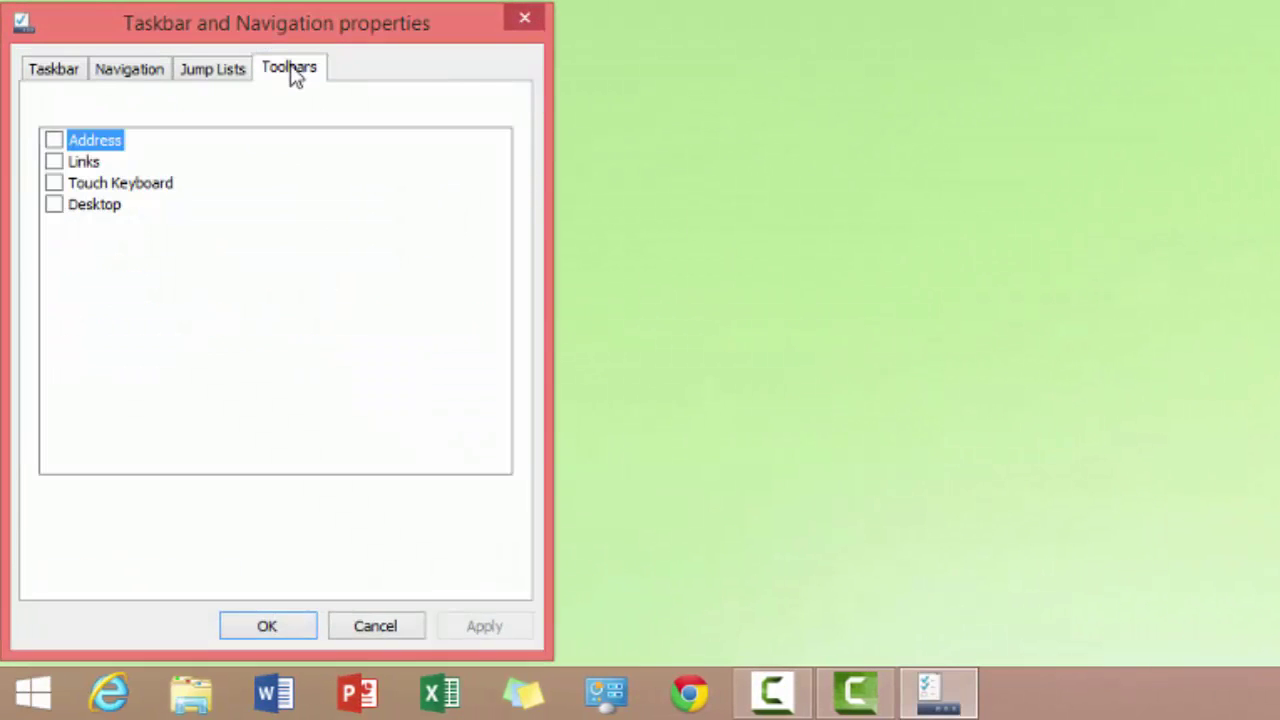
{"action": "double_click", "coordinate": [90, 140]}
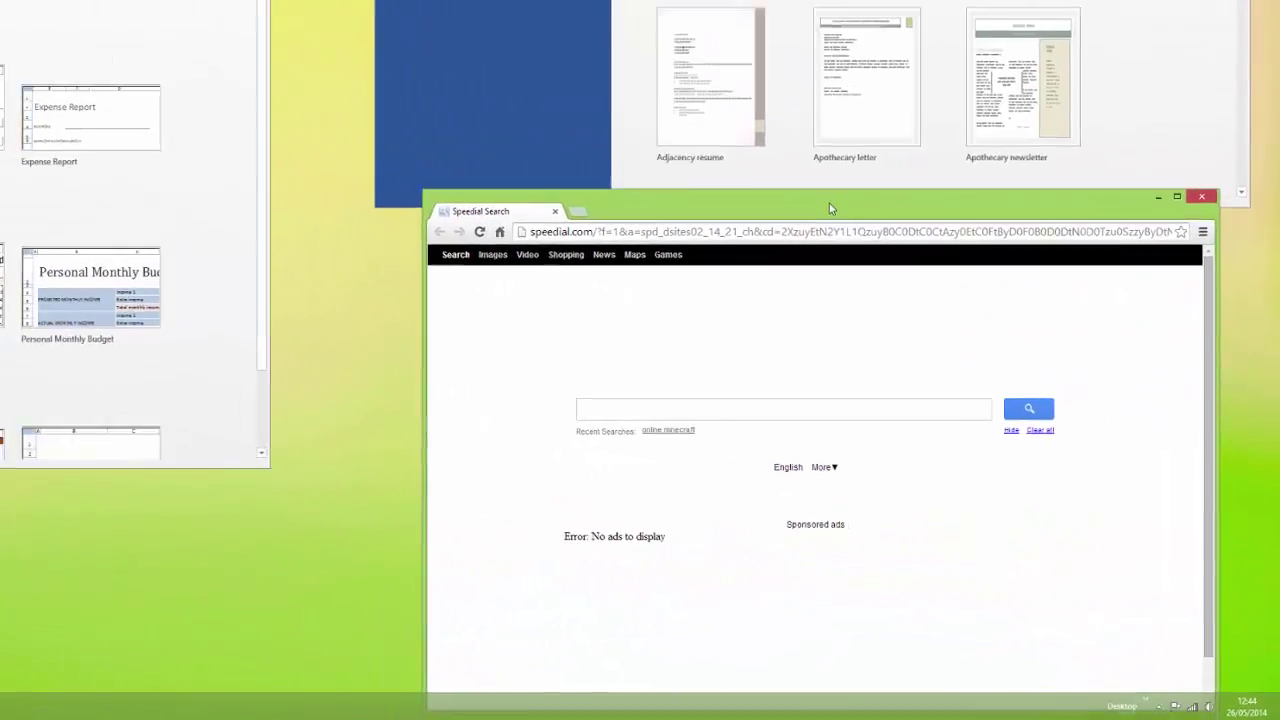
Step: Snap the Chrome window to the right half of the screen and the Excel window to the left half
{"action": "left_click_drag", "start_coordinate": [723, 140], "coordinate": [1103, 86]}
{"action": "left_click_drag", "start_coordinate": [1169, 184], "coordinate": [1276, 180]}
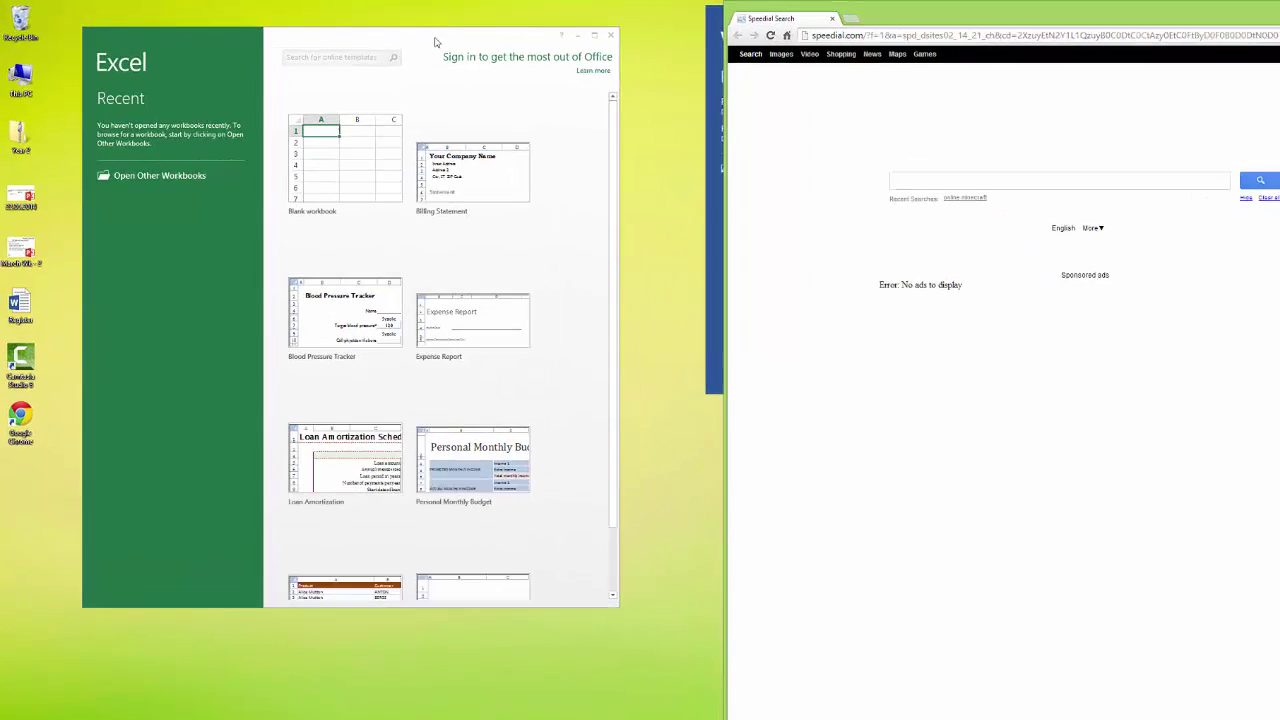
{"action": "left_click_drag", "start_coordinate": [382, 38], "coordinate": [3, 138]}
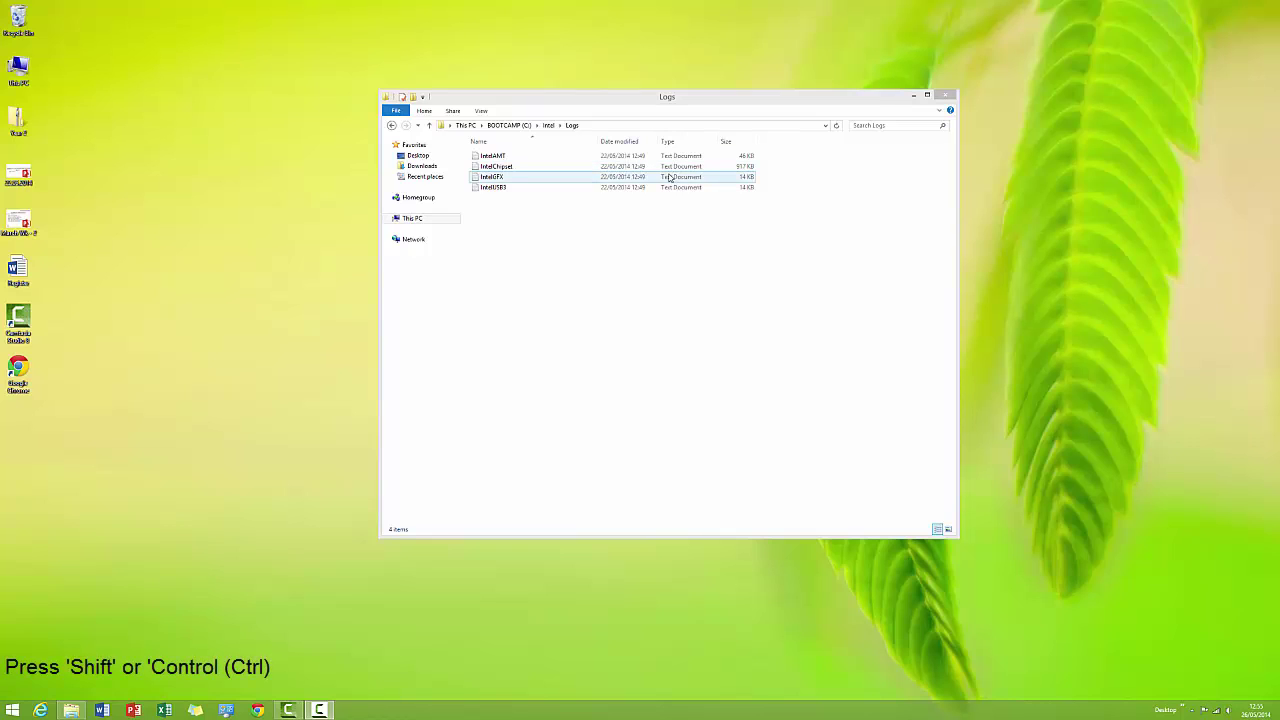
Step: Select the IntelAMT and IntelGFX files together in the Logs folder and clear the selection
{"action": "left_click", "coordinate": [642, 158]}
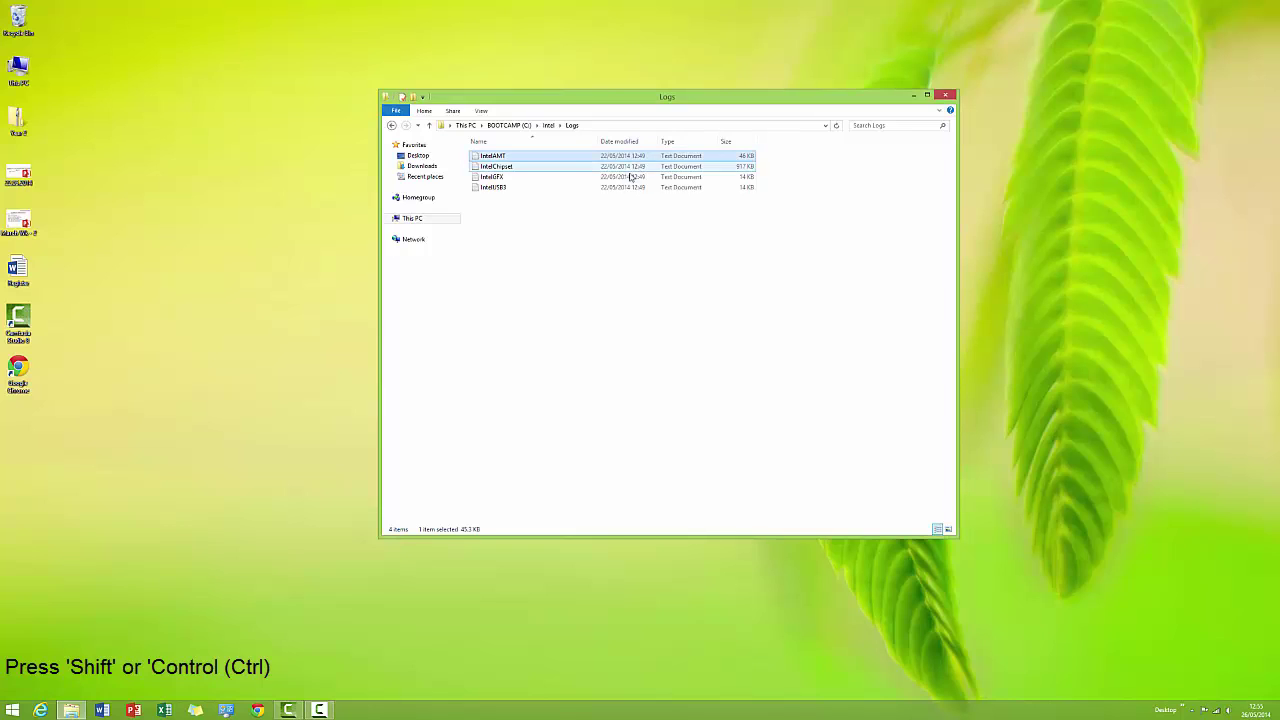
{"action": "left_click", "coordinate": [631, 177], "text": "ctrl"}
{"action": "left_click", "coordinate": [677, 328]}
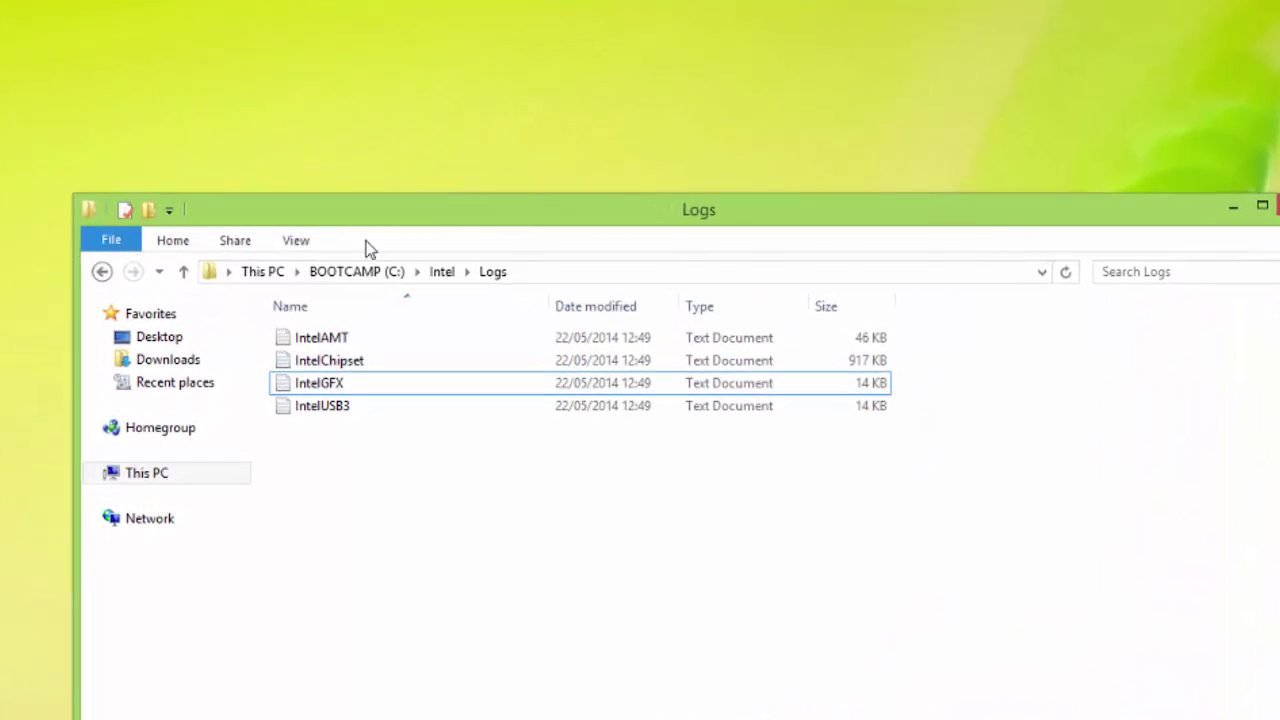
Step: Enable "Use check boxes to select items" in the advanced settings of Folder Options
{"action": "left_click", "coordinate": [296, 241]}
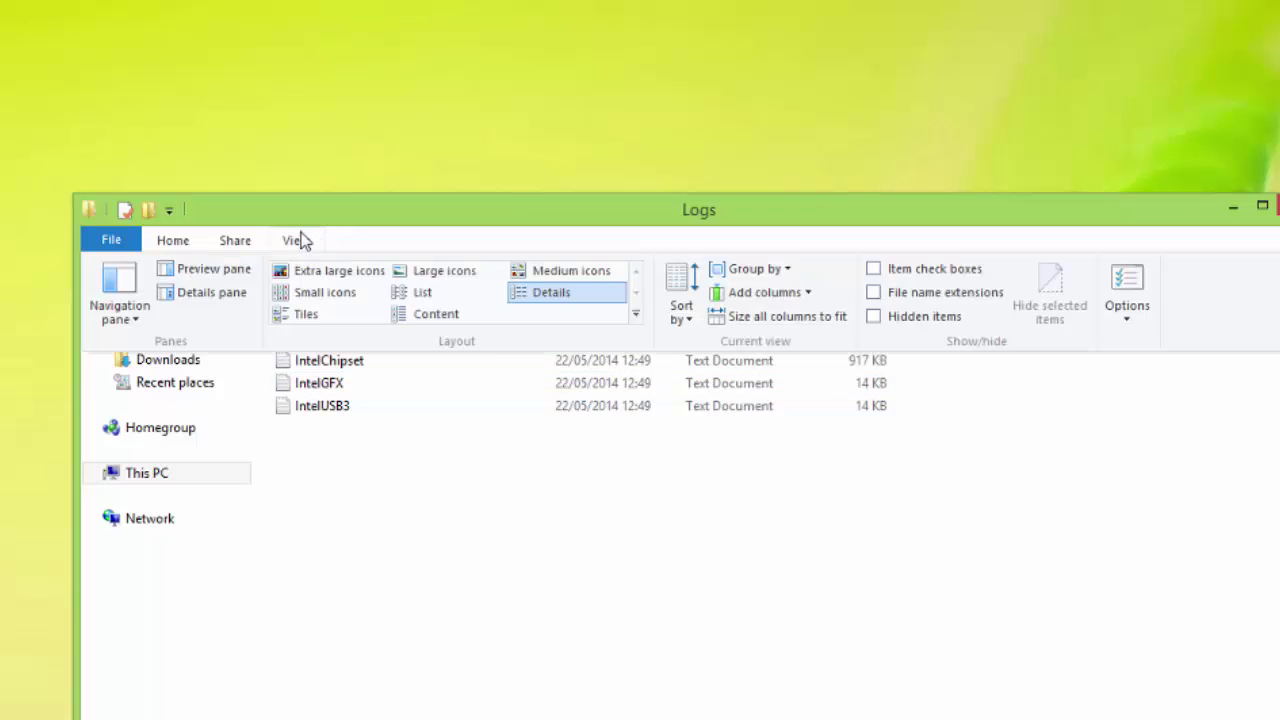
{"action": "left_click", "coordinate": [1140, 285]}
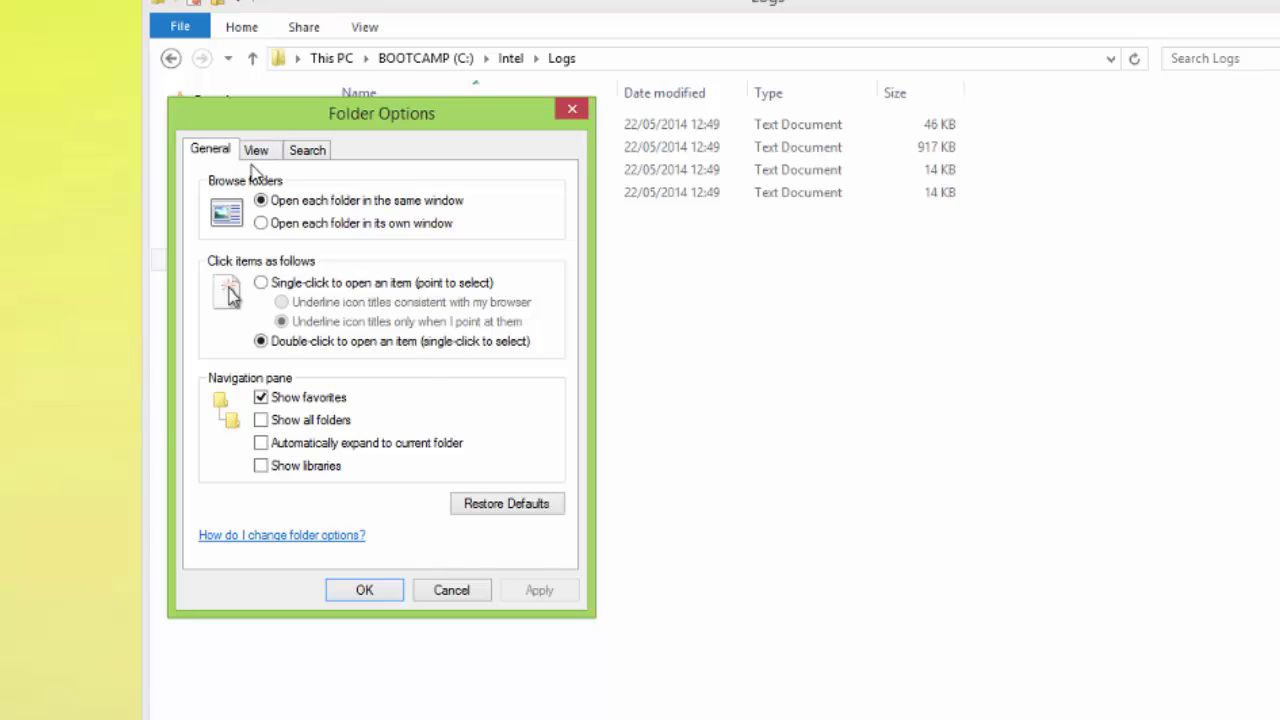
{"action": "left_click", "coordinate": [258, 152]}
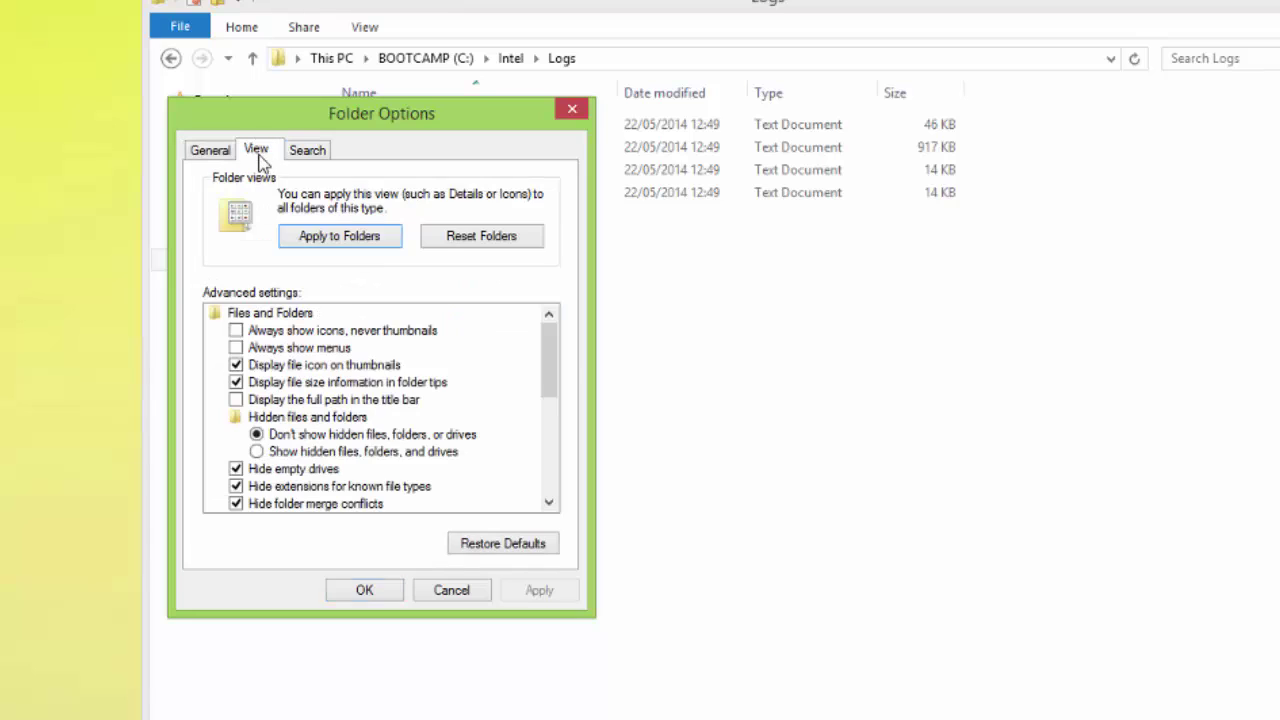
{"action": "left_click_drag", "start_coordinate": [554, 363], "coordinate": [549, 490]}
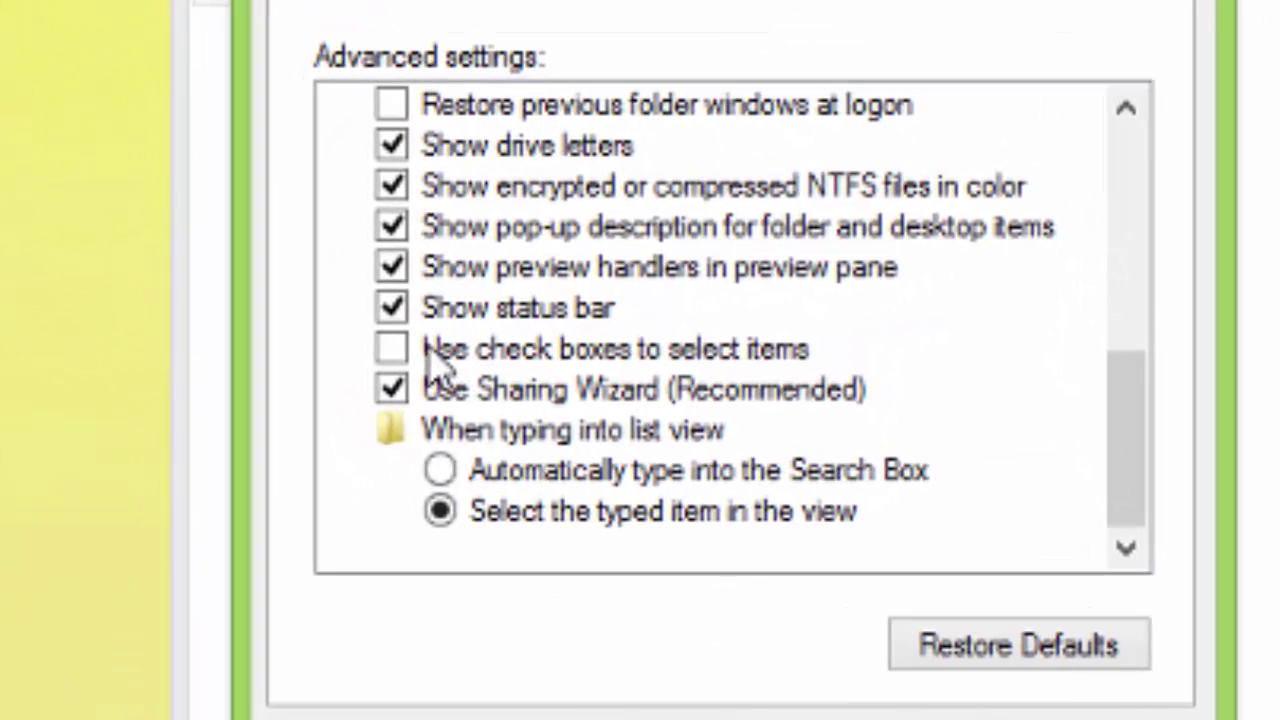
{"action": "left_click", "coordinate": [270, 416]}
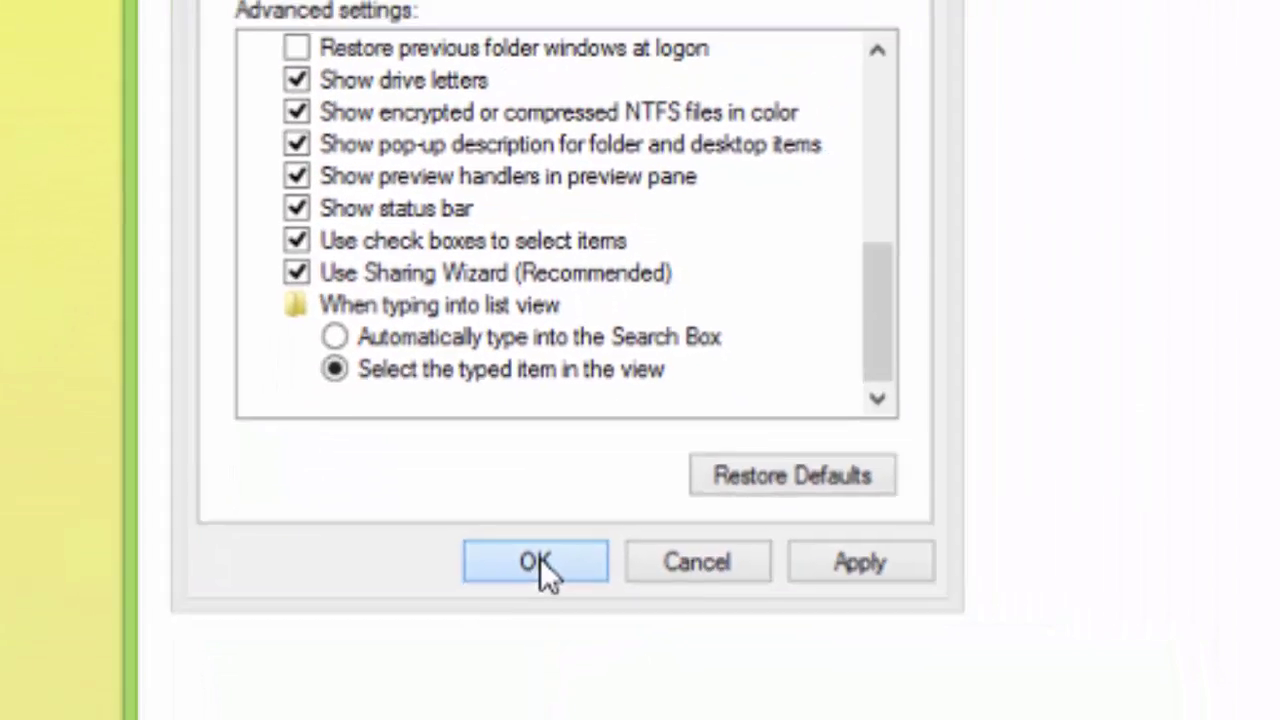
{"action": "left_click", "coordinate": [676, 645]}
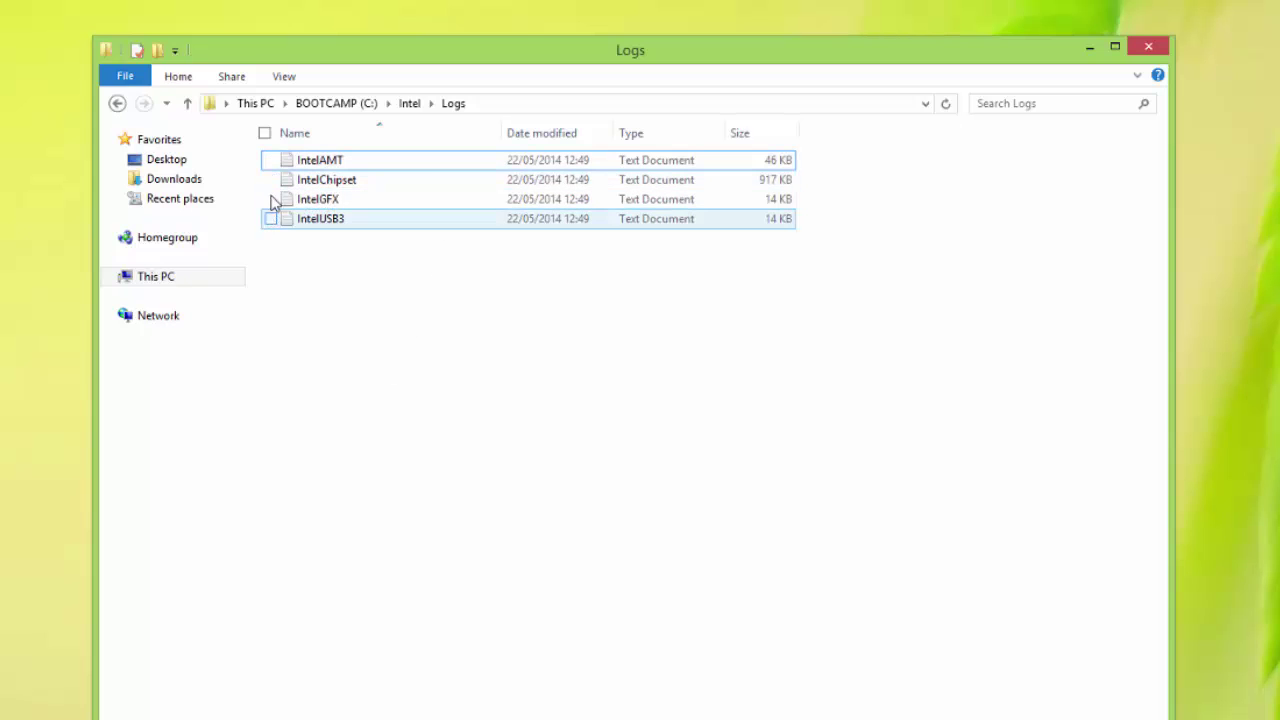
Step: Tick the check boxes of the IntelAMT and IntelGFX files in the Logs folder
{"action": "left_click", "coordinate": [270, 161]}
{"action": "left_click", "coordinate": [270, 199]}
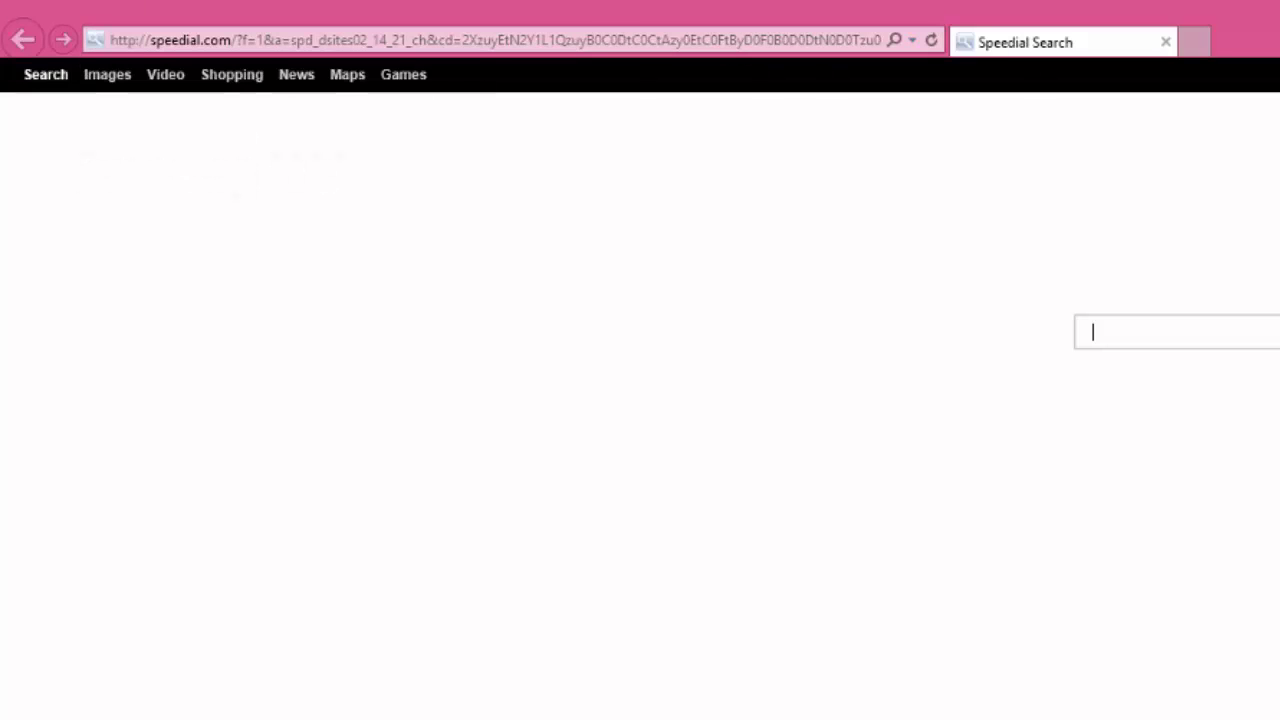
Step: Reveal the hidden menus in Internet Explorer and keep the Menu bar permanently displayed
{"action": "key", "text": "alt"}
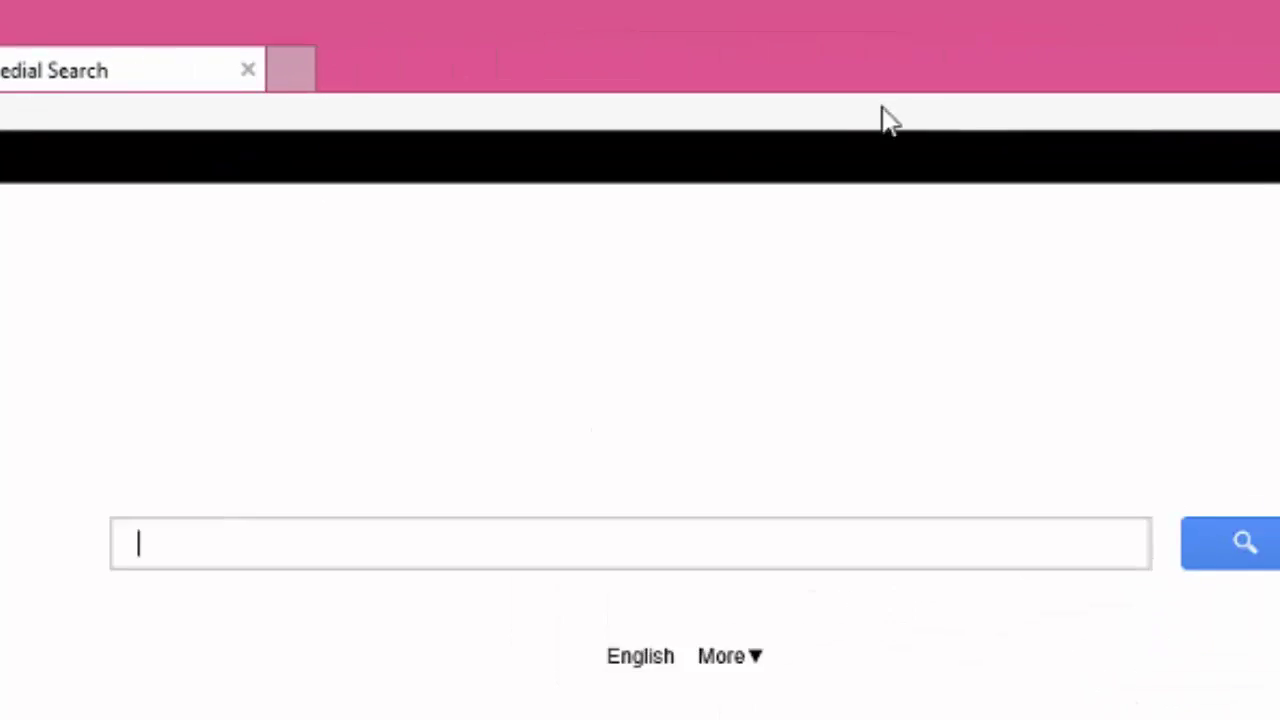
{"action": "right_click", "coordinate": [883, 110]}
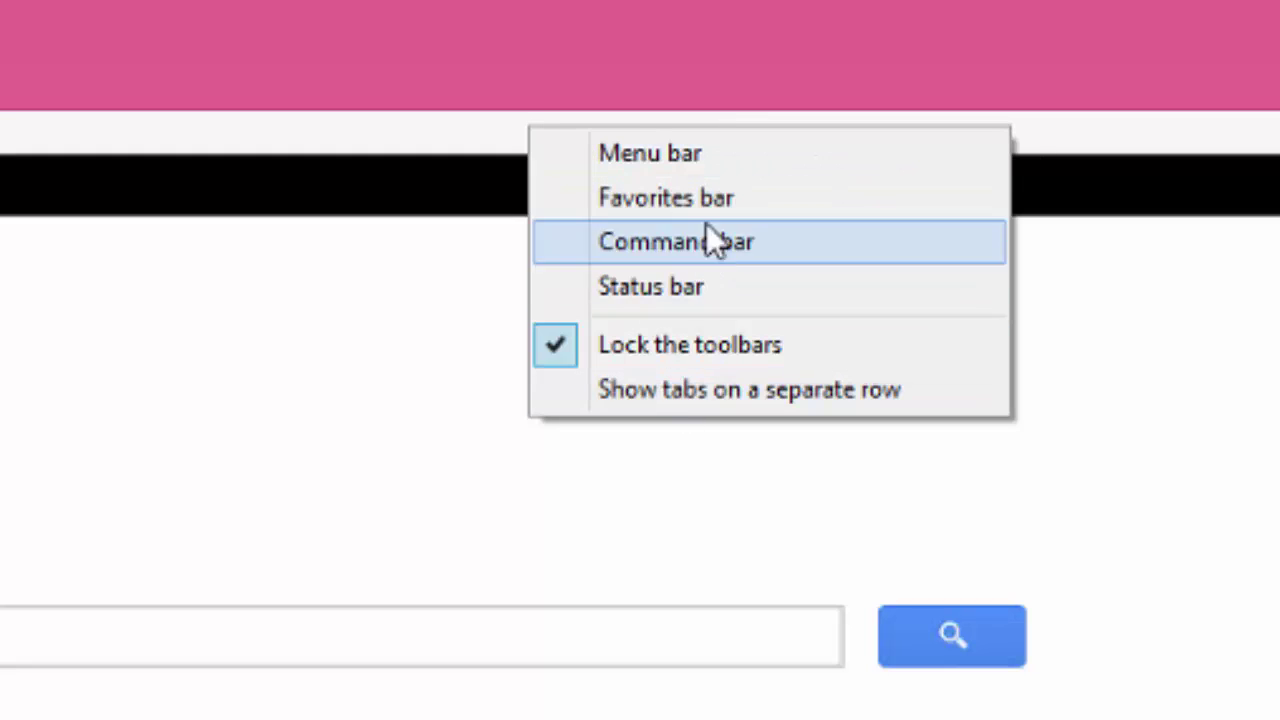
{"action": "left_click", "coordinate": [720, 154]}
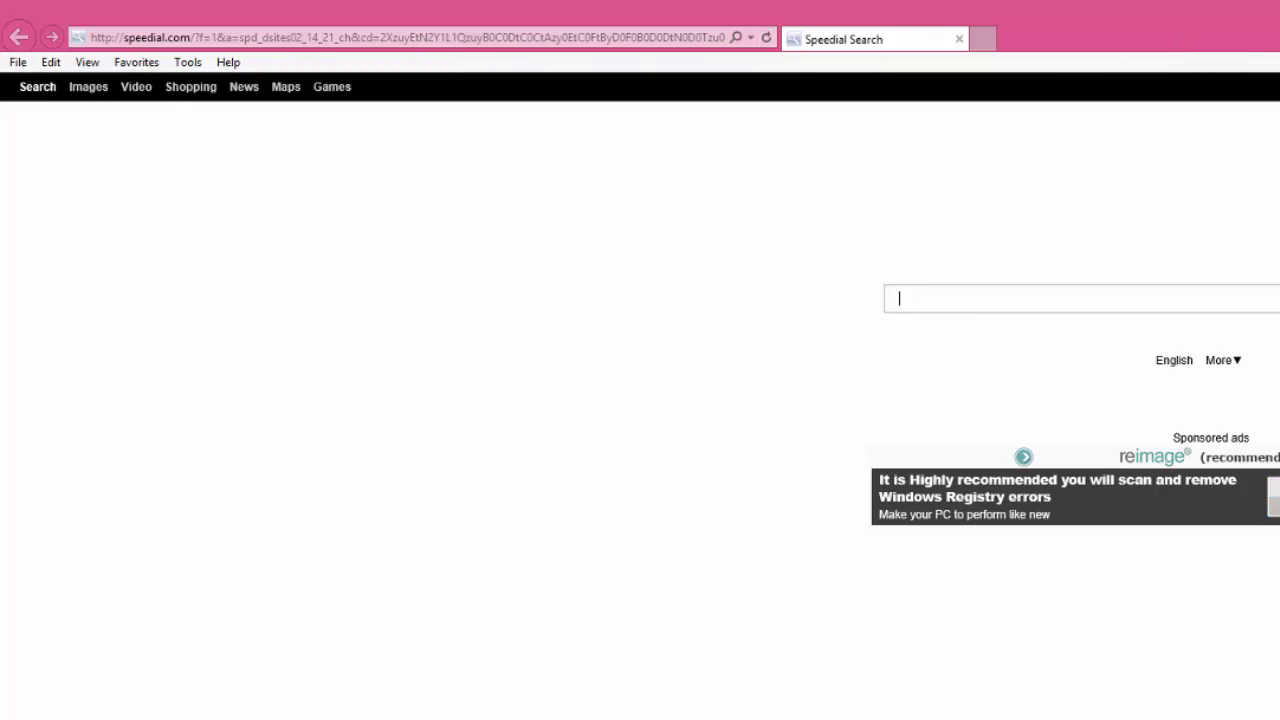
Step: Turn off the permanent Menu bar in Internet Explorer, and temporarily show and hide the menus
{"action": "right_click", "coordinate": [707, 66]}
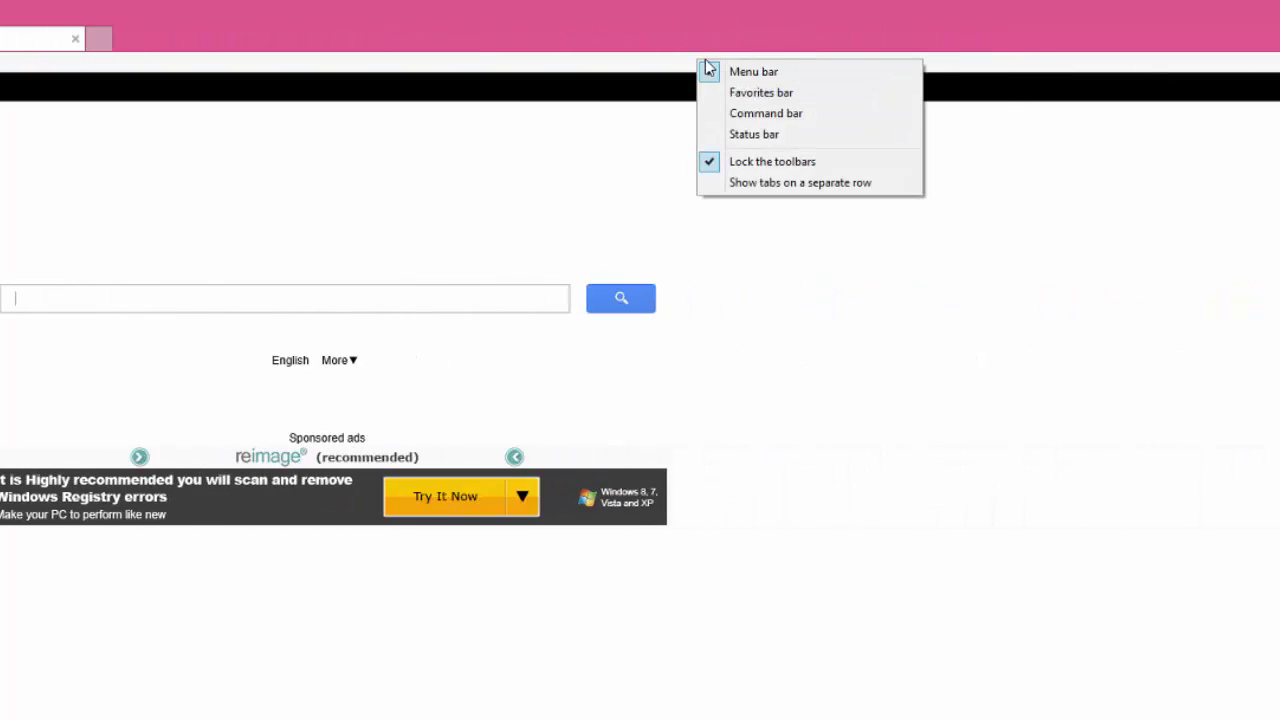
{"action": "left_click", "coordinate": [714, 70]}
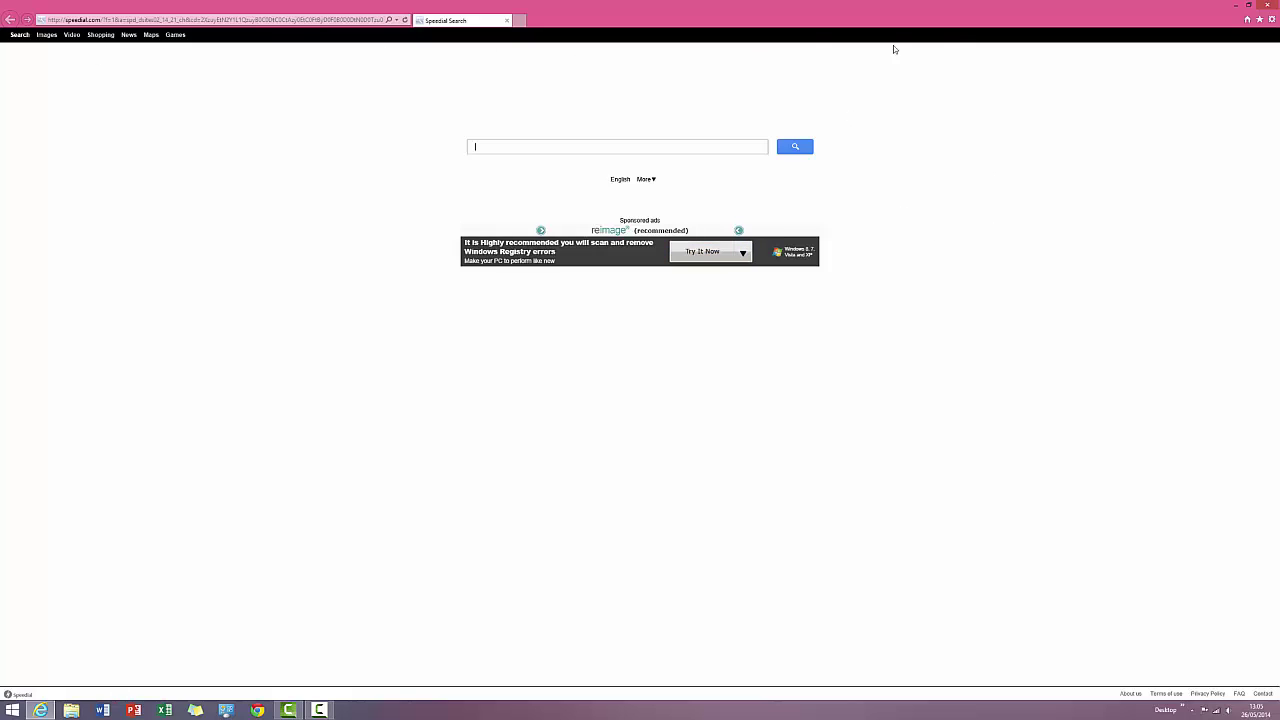
{"action": "key", "text": "alt"}
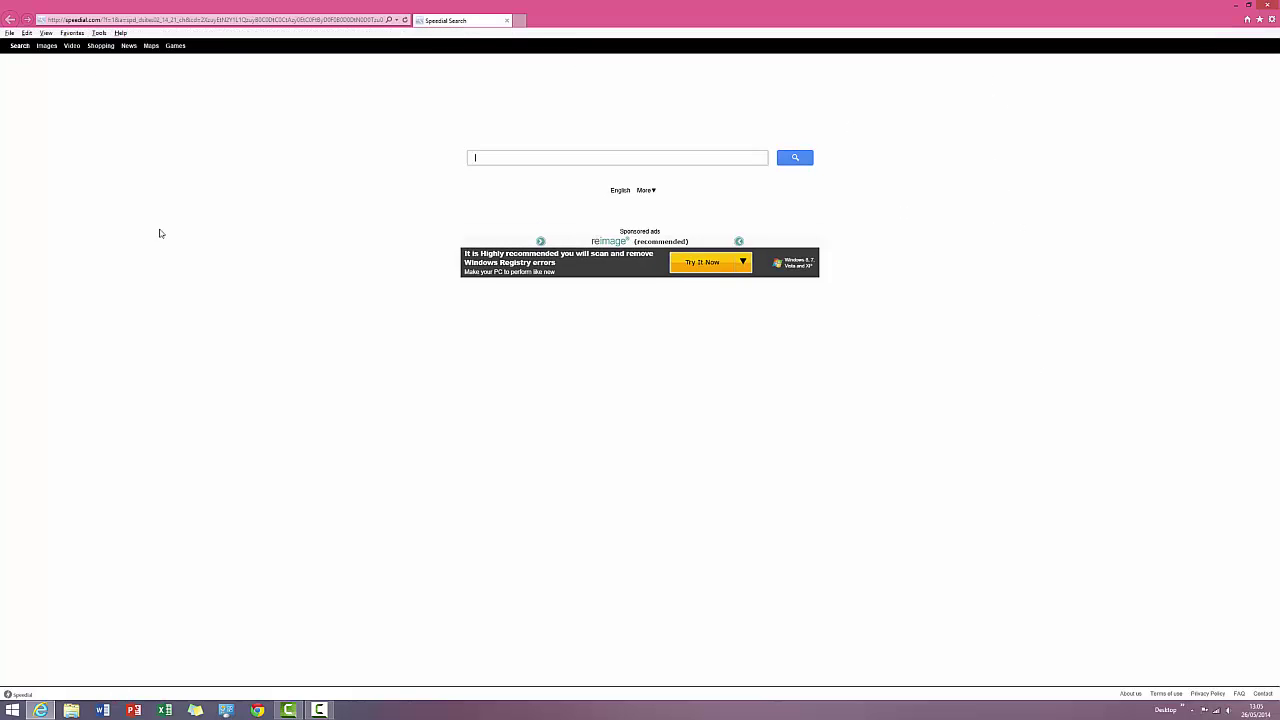
{"action": "key", "text": "alt"}
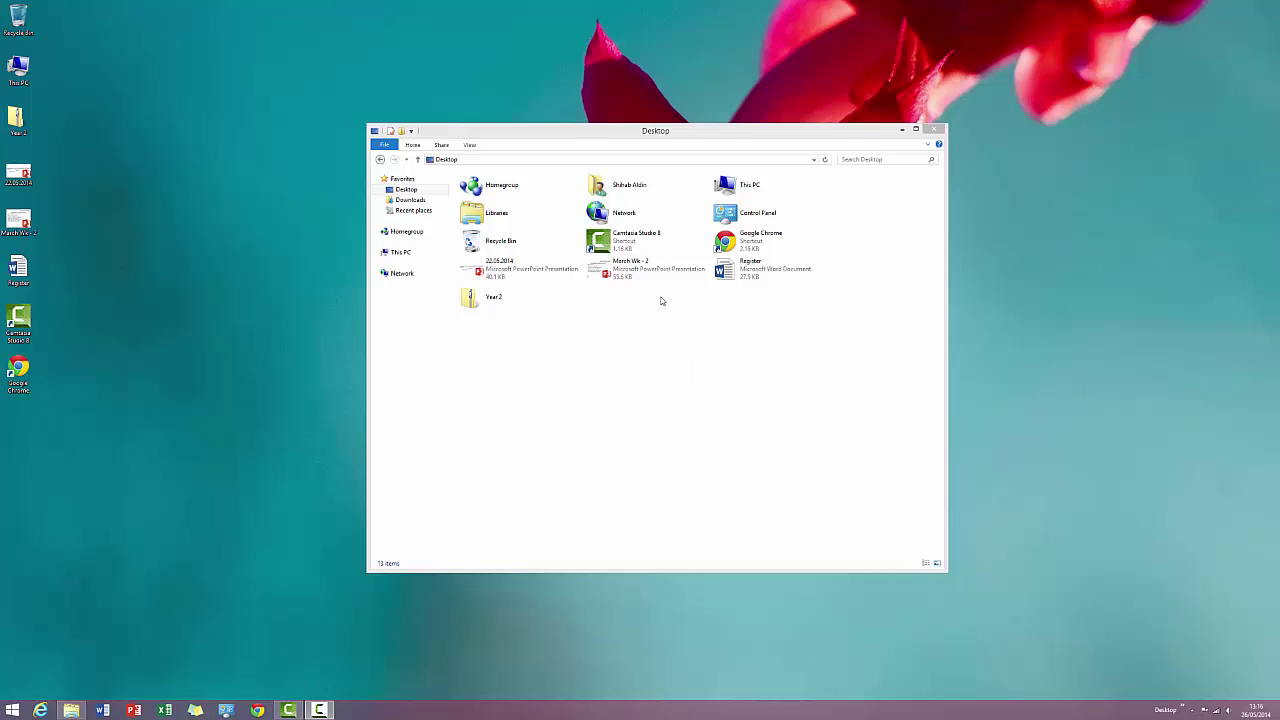
Step: View the standard Send to destinations for the March Wk - 2 presentation in the Desktop folder and dismiss the list
{"action": "left_click", "coordinate": [658, 270]}
{"action": "right_click", "coordinate": [660, 272]}
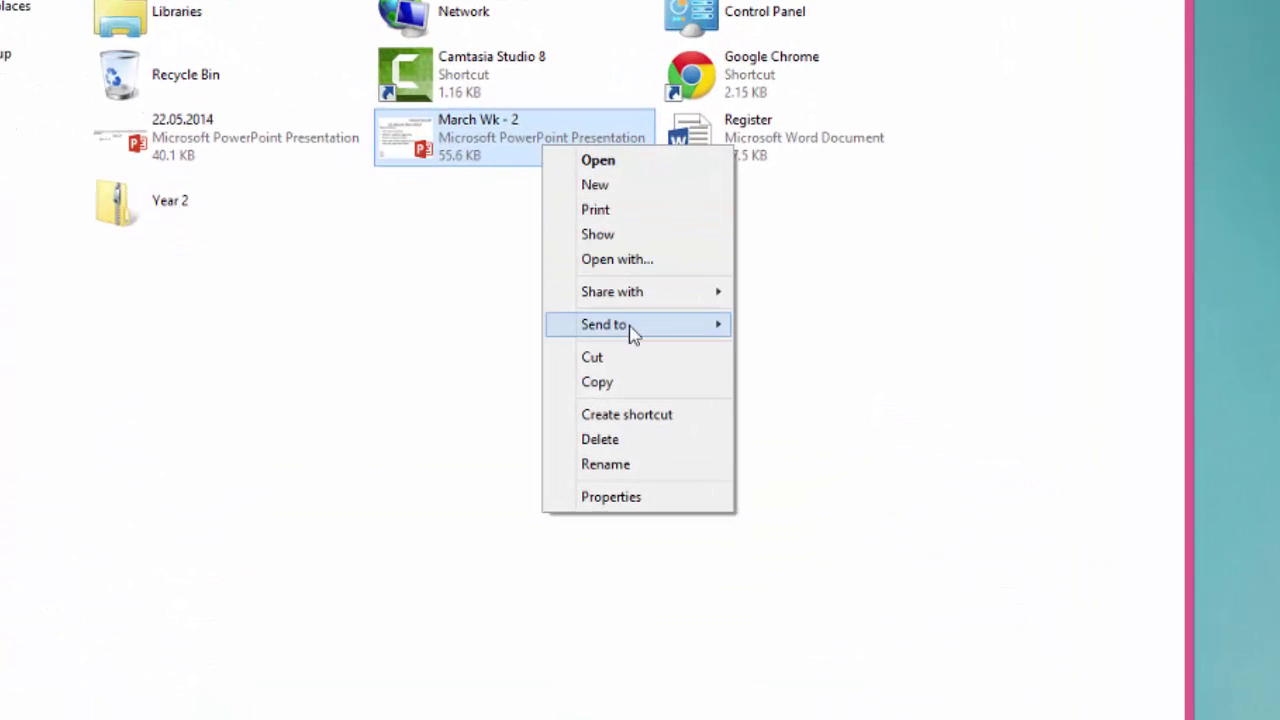
{"action": "mouse_move", "coordinate": [651, 329]}
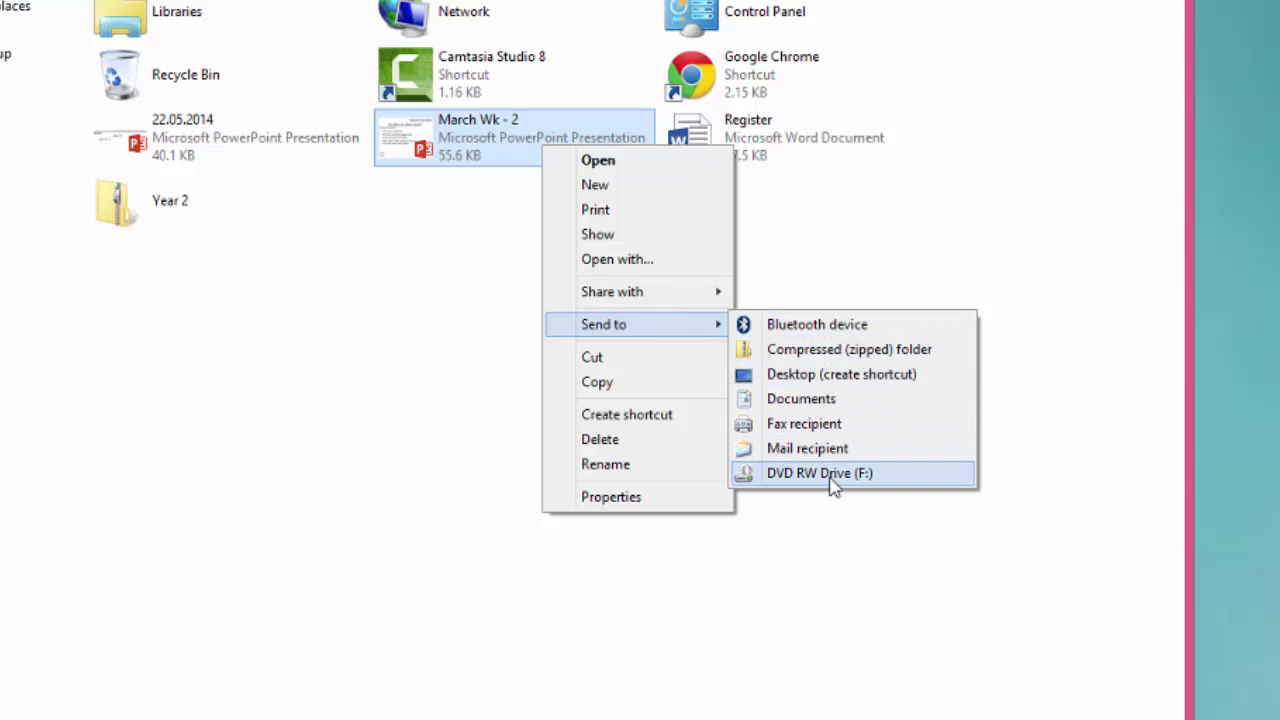
{"action": "left_click", "coordinate": [818, 622]}
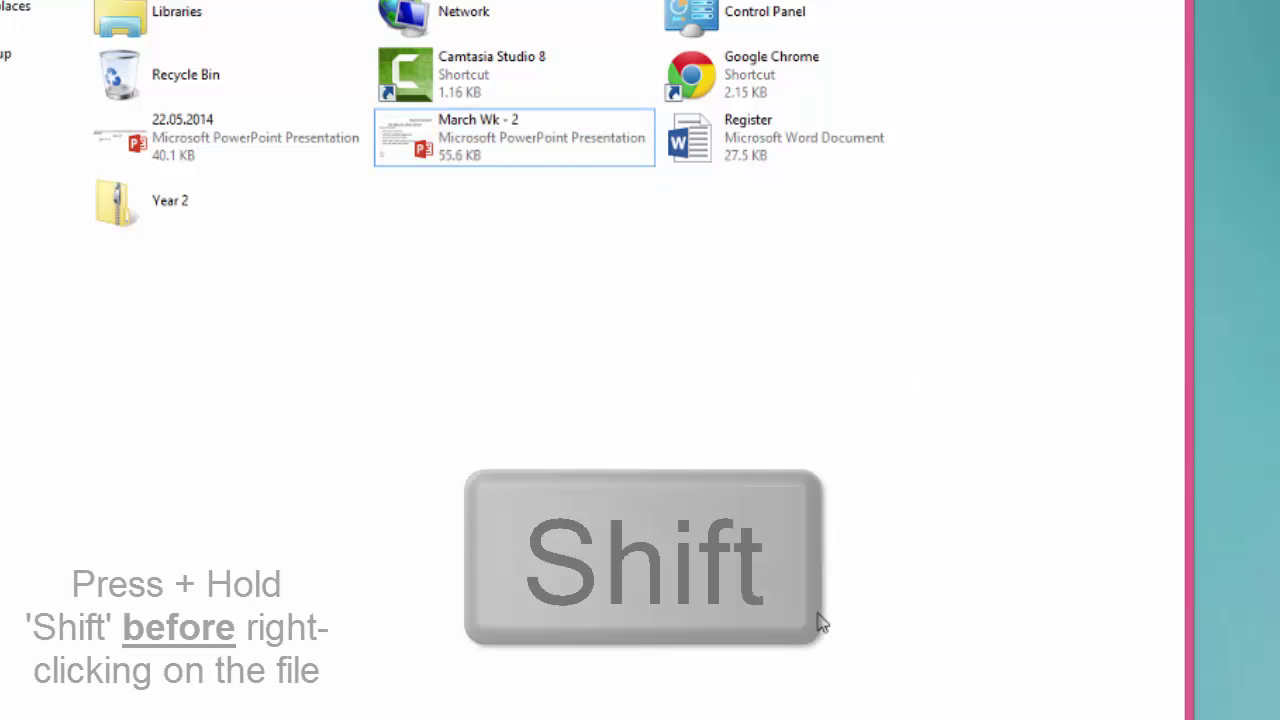
Step: View the extended file commands and full Send to destinations for the March Wk - 2 presentation without choosing one
{"action": "right_click", "coordinate": [500, 137], "text": "shift"}
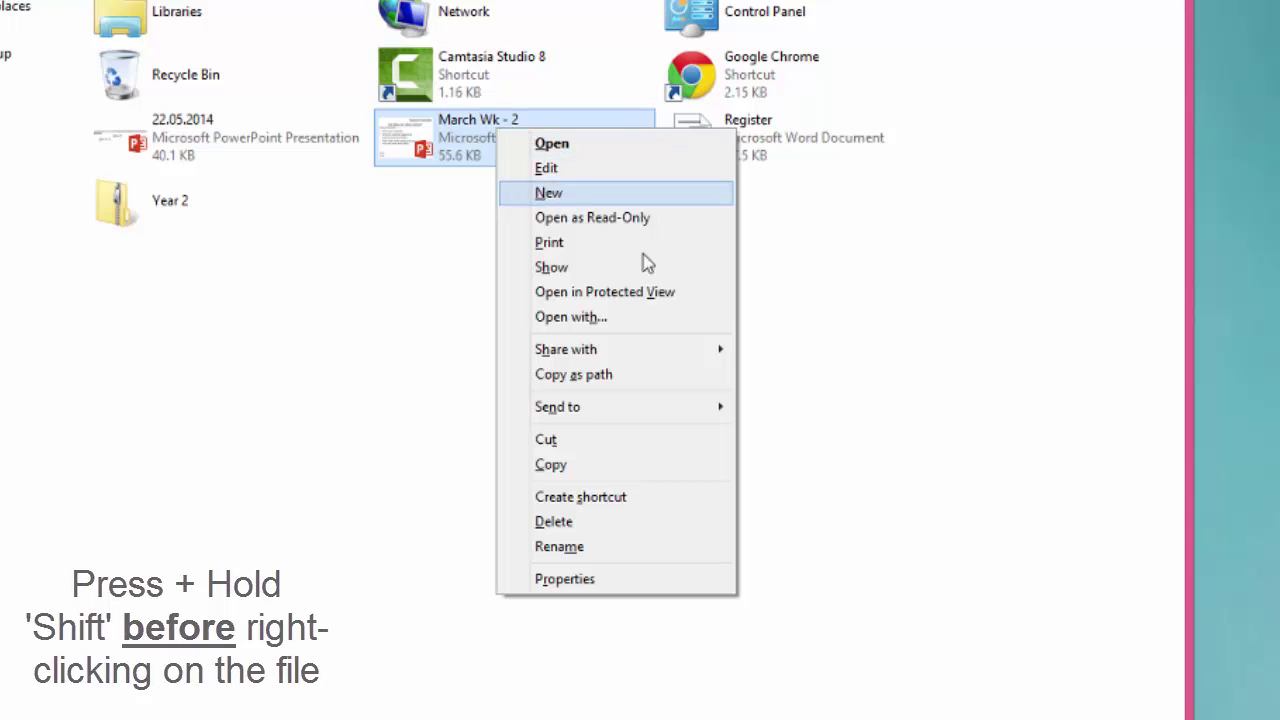
{"action": "mouse_move", "coordinate": [708, 408]}
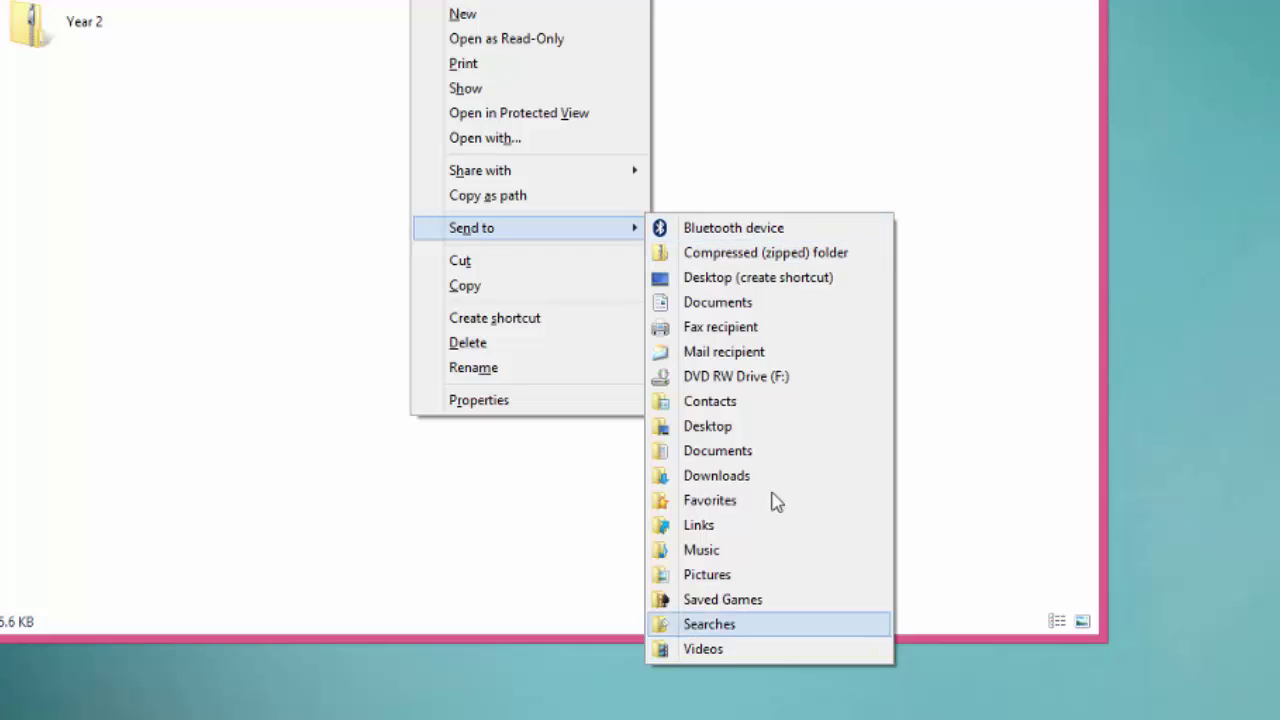
{"action": "left_click", "coordinate": [900, 120]}
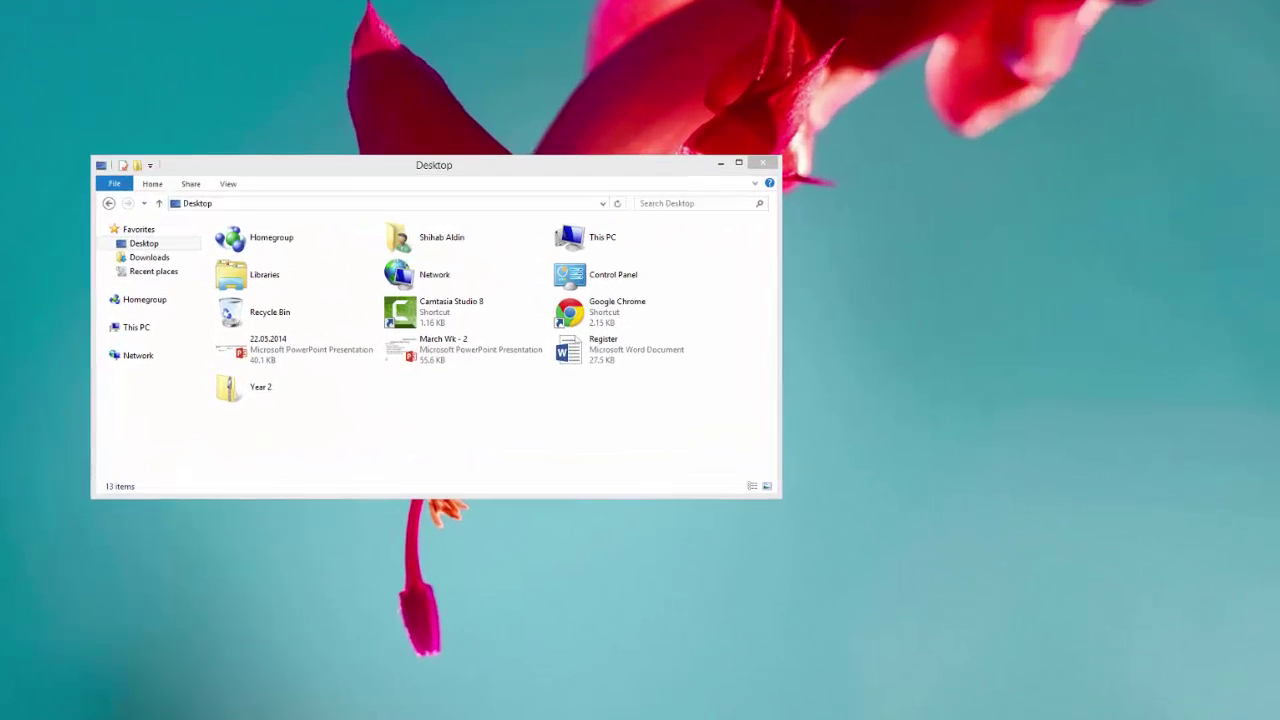
Step: Search Windows for "snipping tool" and open the Snipping Tool
{"action": "mouse_move", "coordinate": [1278, 2]}
{"action": "left_click", "coordinate": [1218, 116]}
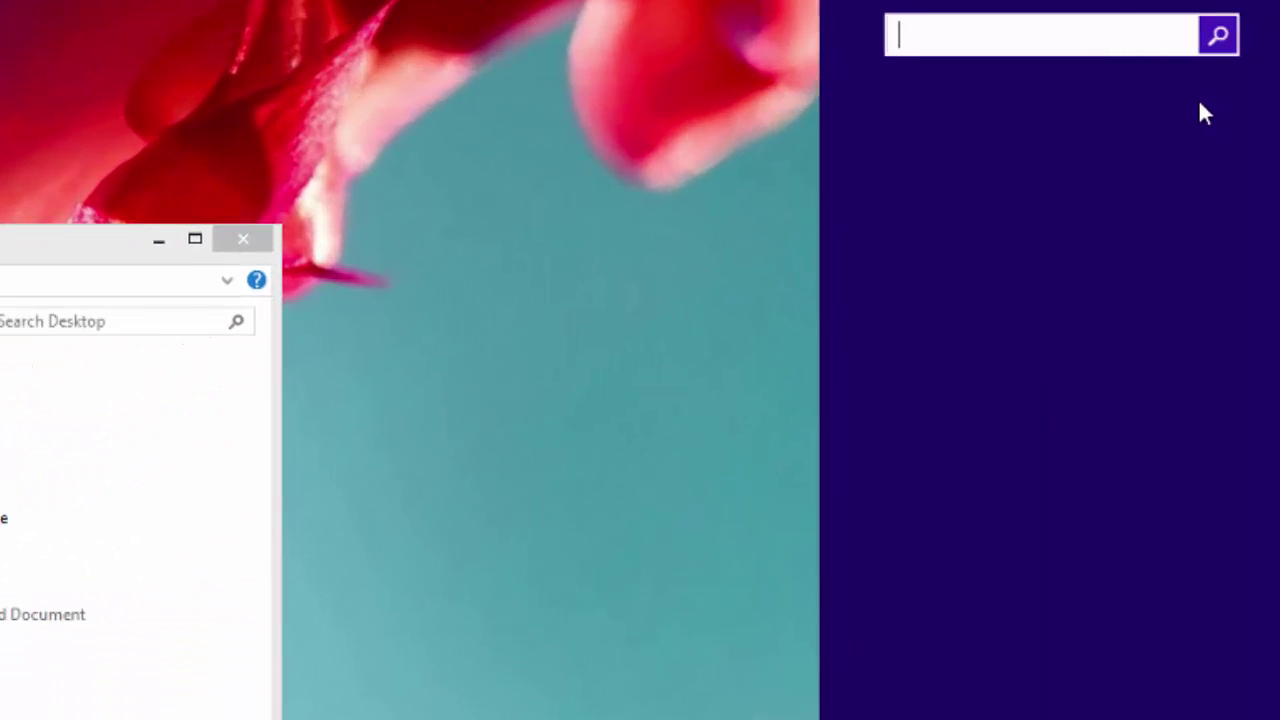
{"action": "type", "text": "snipping tool"}
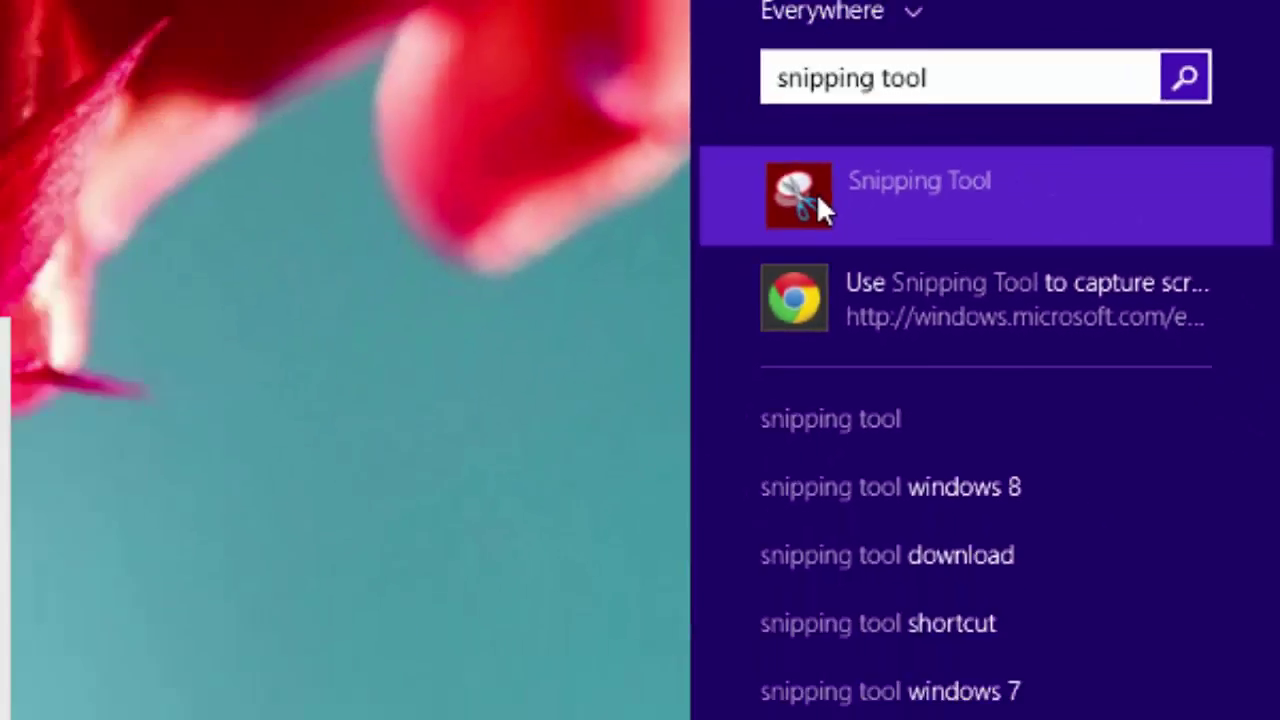
{"action": "left_click", "coordinate": [310, 335]}
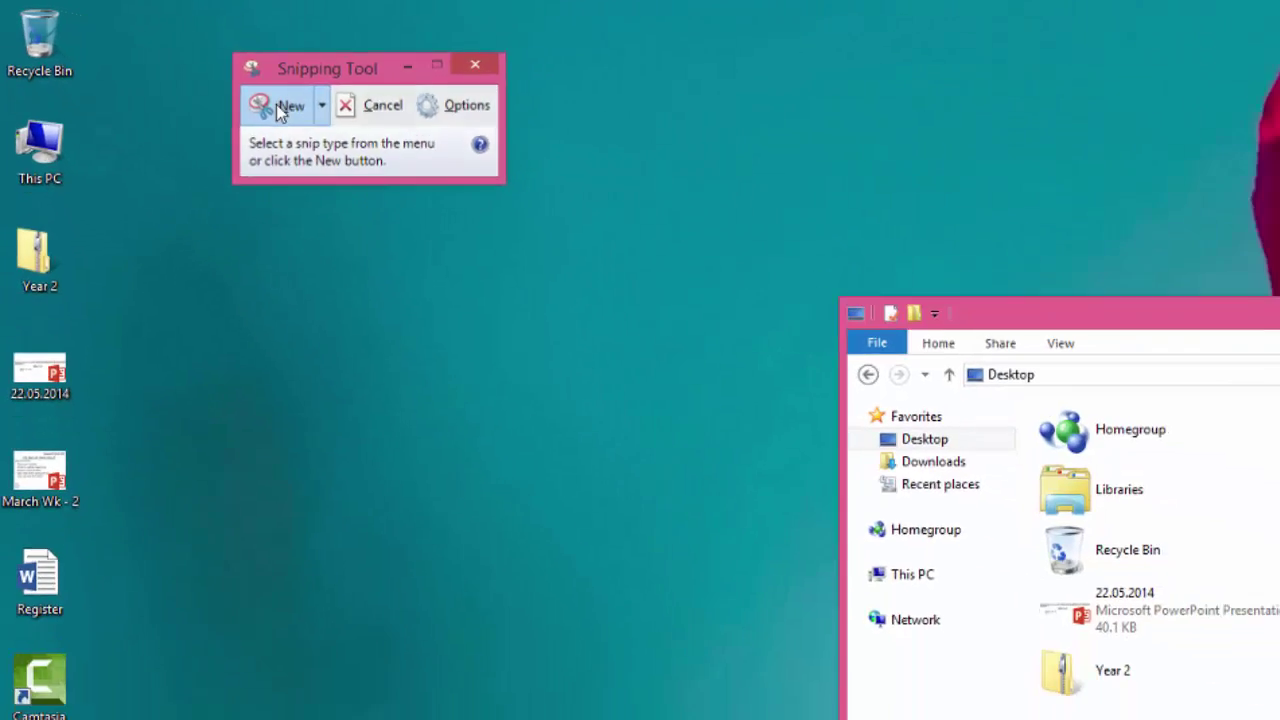
Step: Capture a new rectangular snip around the entire Desktop folder window
{"action": "left_click", "coordinate": [430, 170]}
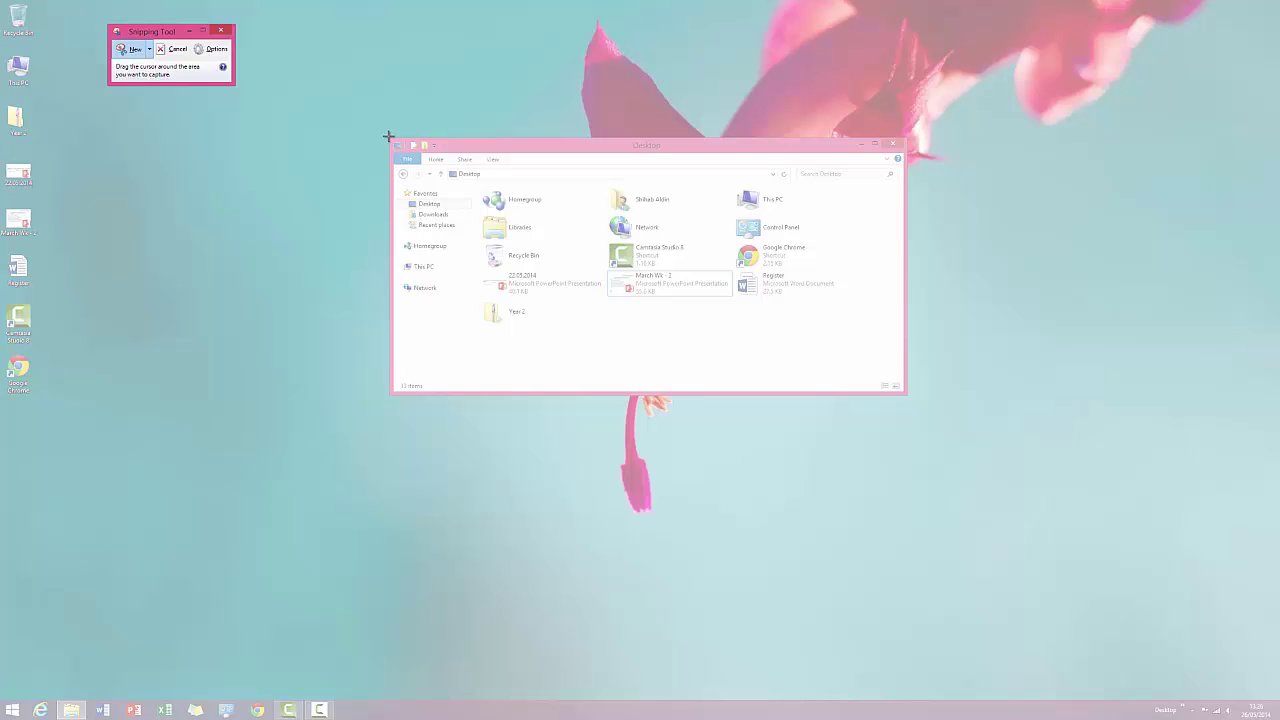
{"action": "left_click_drag", "start_coordinate": [388, 136], "coordinate": [907, 397]}
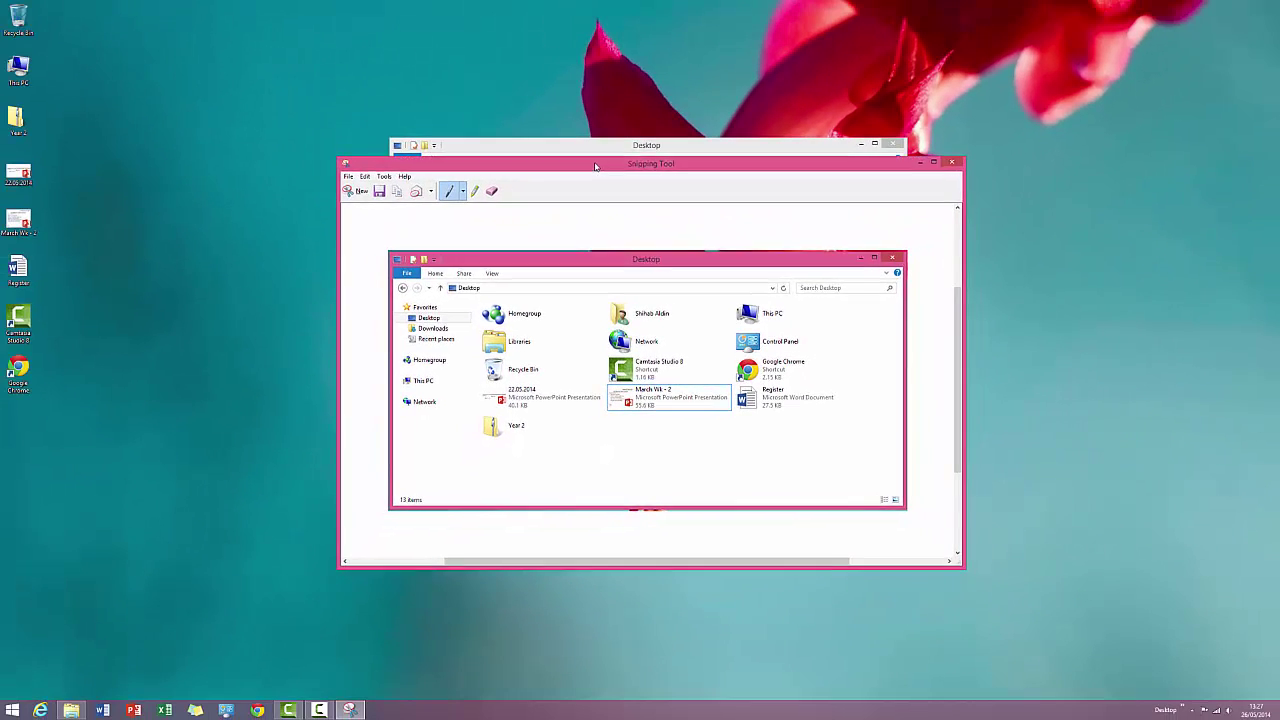
{"action": "left_click_drag", "start_coordinate": [595, 166], "coordinate": [591, 163]}
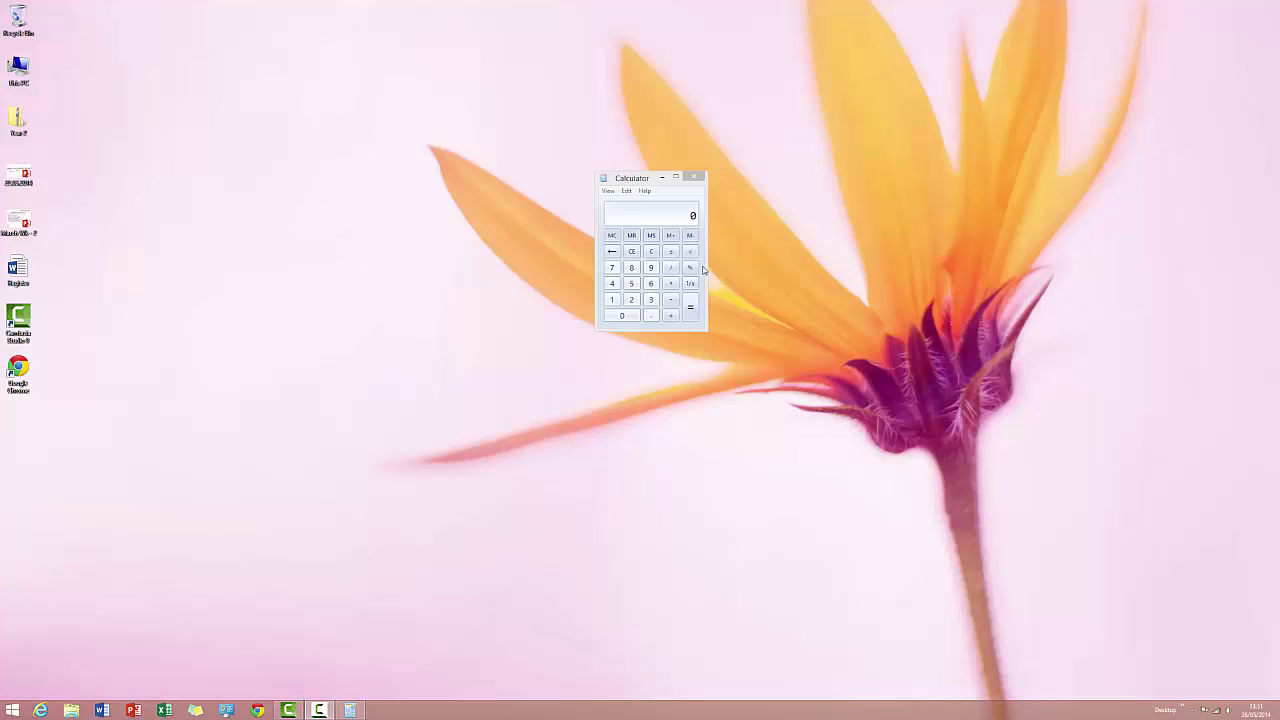
Step: Switch to Calculator, enable Unit conversion and review the unit types, leaving Weight/Mass selected
{"action": "left_click", "coordinate": [621, 180]}
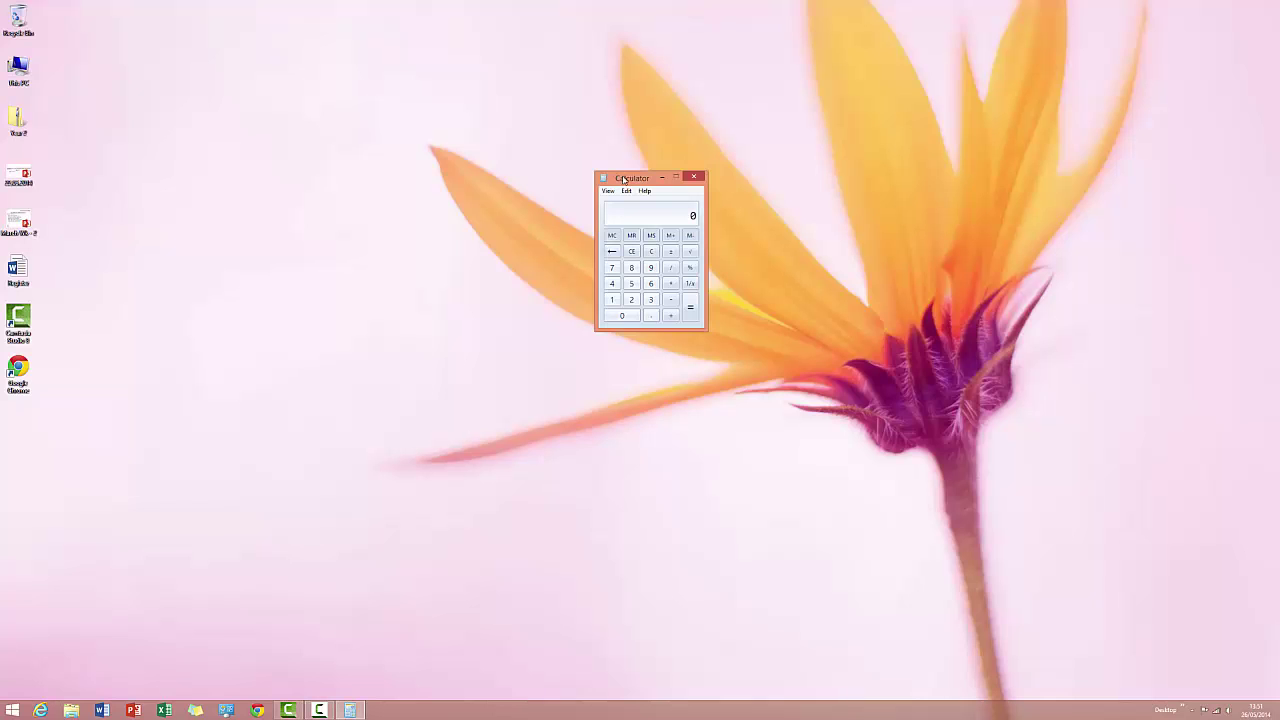
{"action": "left_click", "coordinate": [607, 192]}
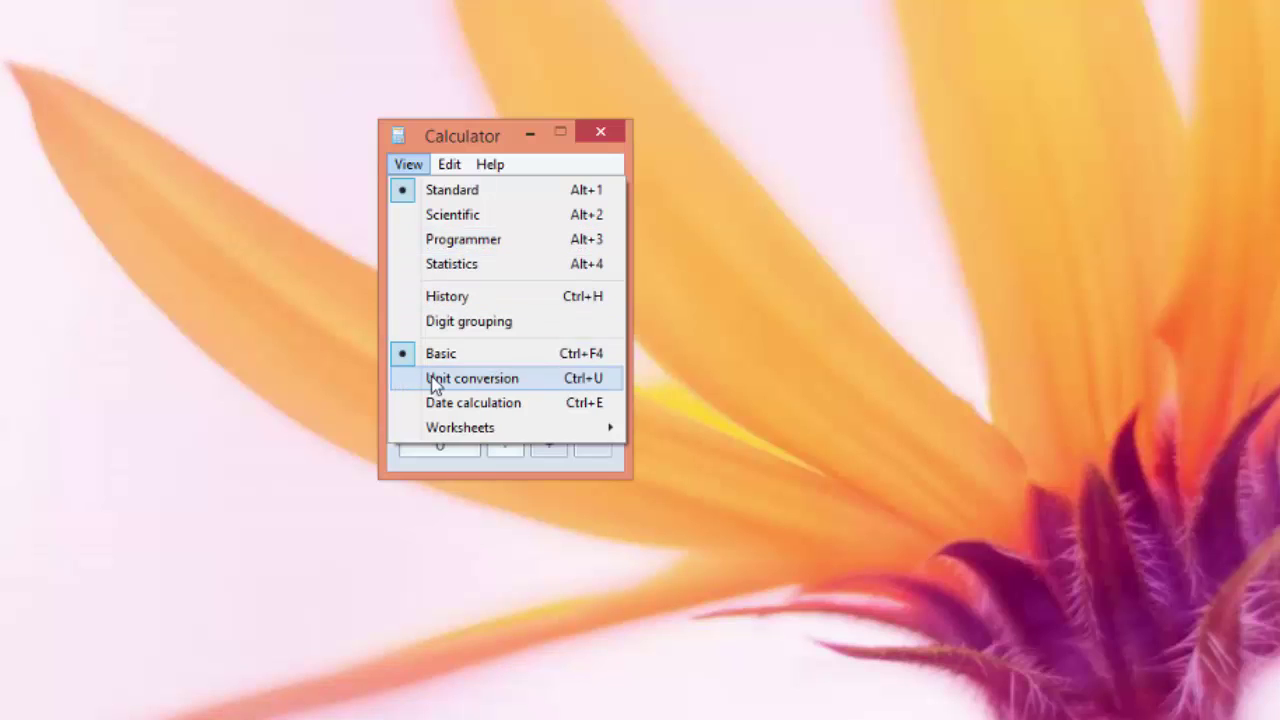
{"action": "left_click", "coordinate": [475, 378]}
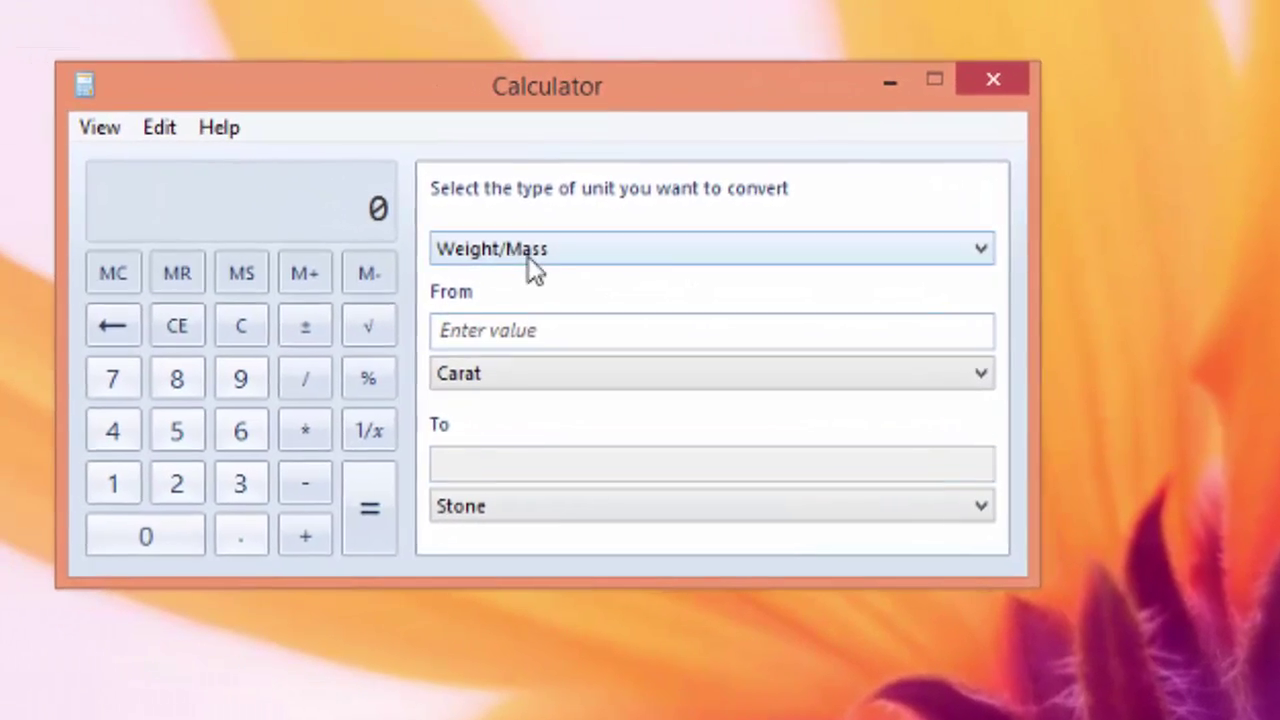
{"action": "left_click", "coordinate": [633, 245]}
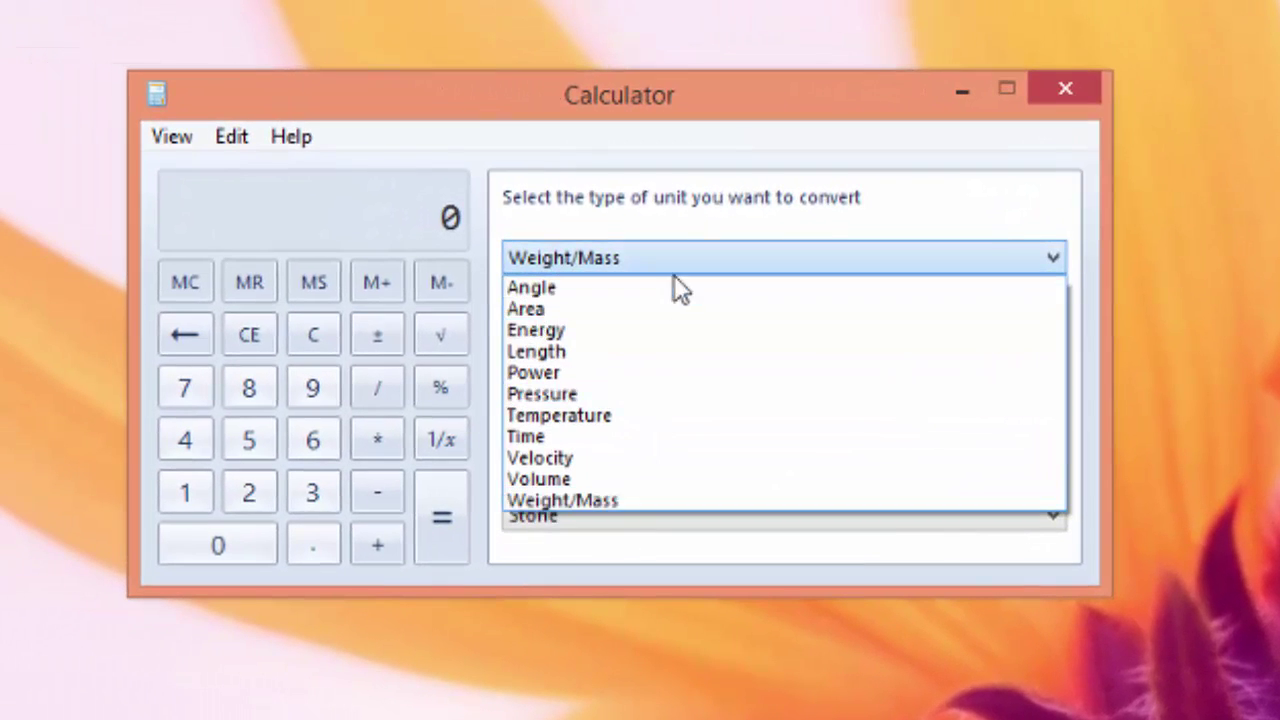
{"action": "left_click", "coordinate": [686, 220]}
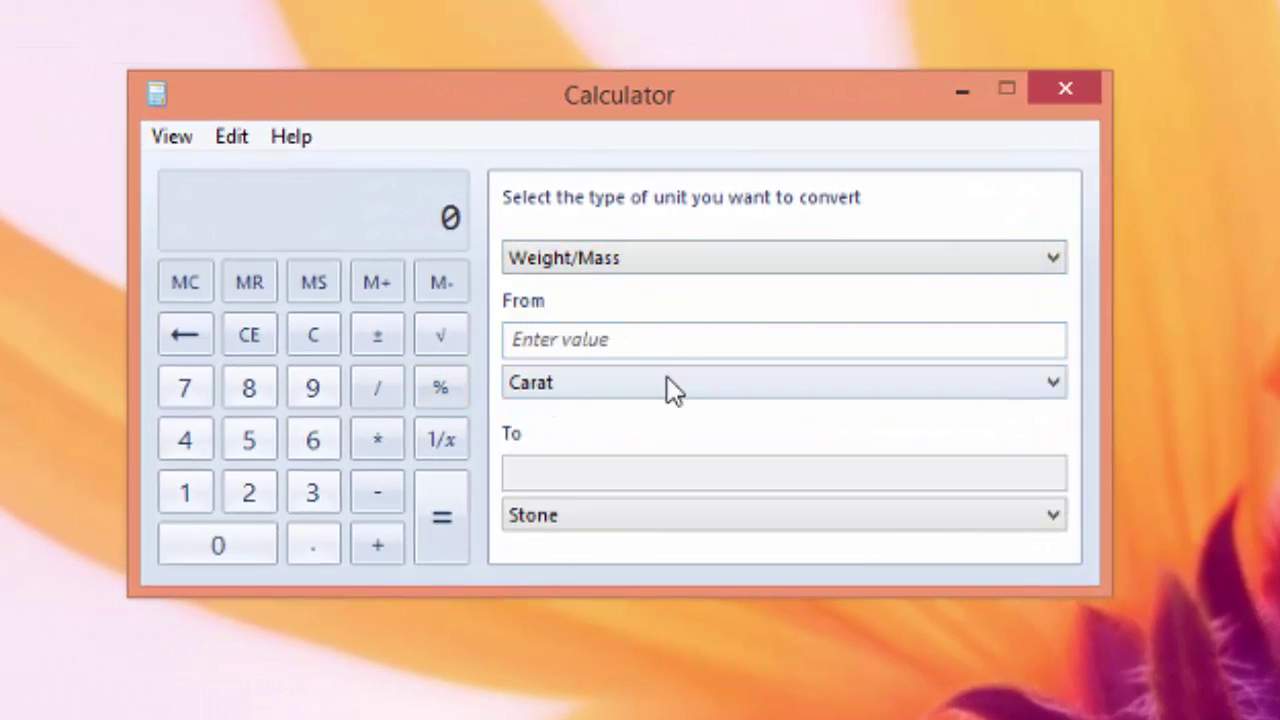